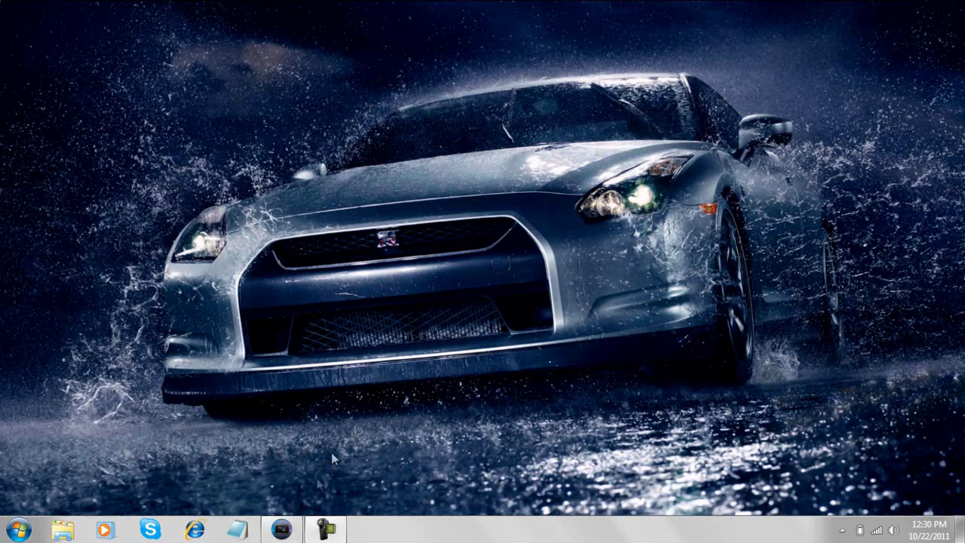
Restore the minimized Vegas Pro window showing the ending Full.wmv project
{"action": "left_click", "coordinate": [282, 530]}
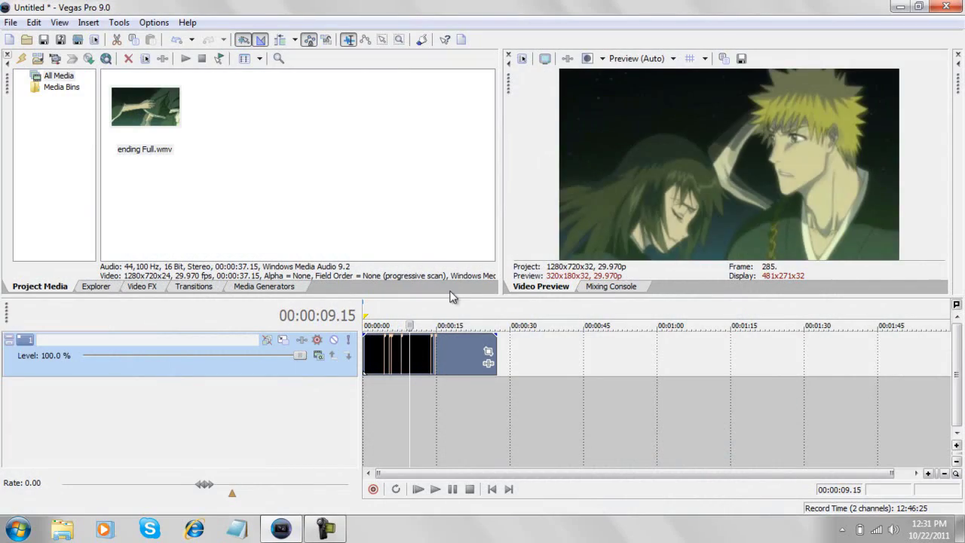
{"action": "left_click", "coordinate": [400, 361]}
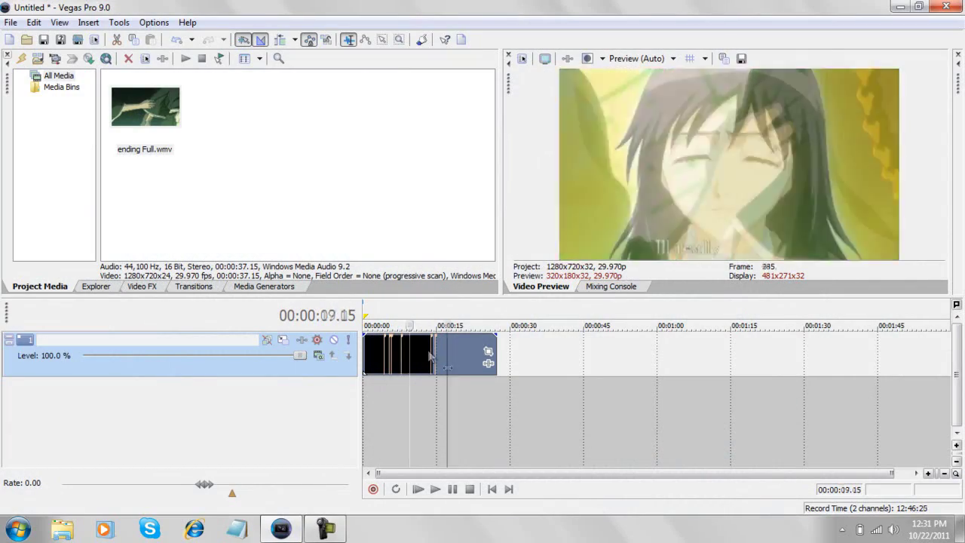
{"action": "left_click", "coordinate": [471, 360]}
{"action": "left_click", "coordinate": [402, 362]}
{"action": "left_click", "coordinate": [374, 363]}
{"action": "left_click_drag", "start_coordinate": [372, 363], "coordinate": [411, 363]}
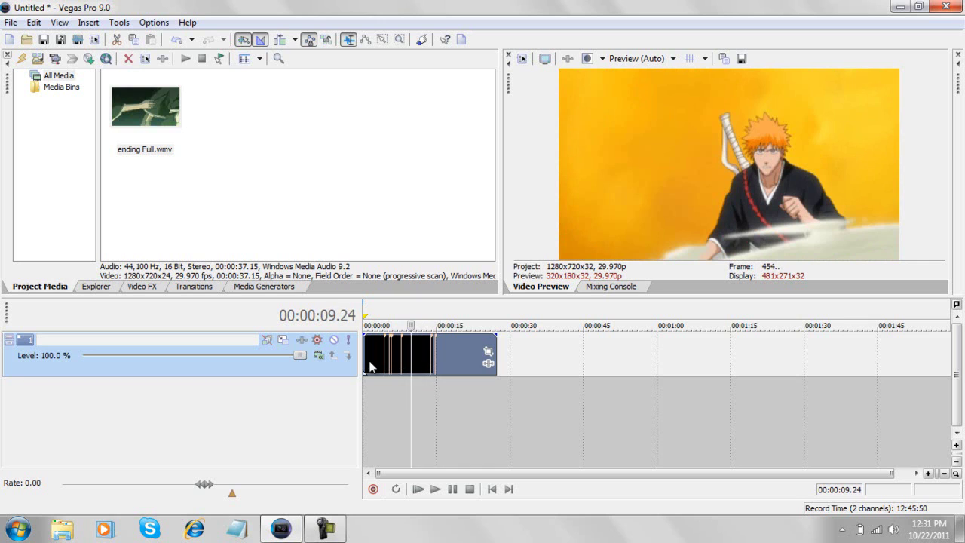
{"action": "left_click", "coordinate": [12, 23]}
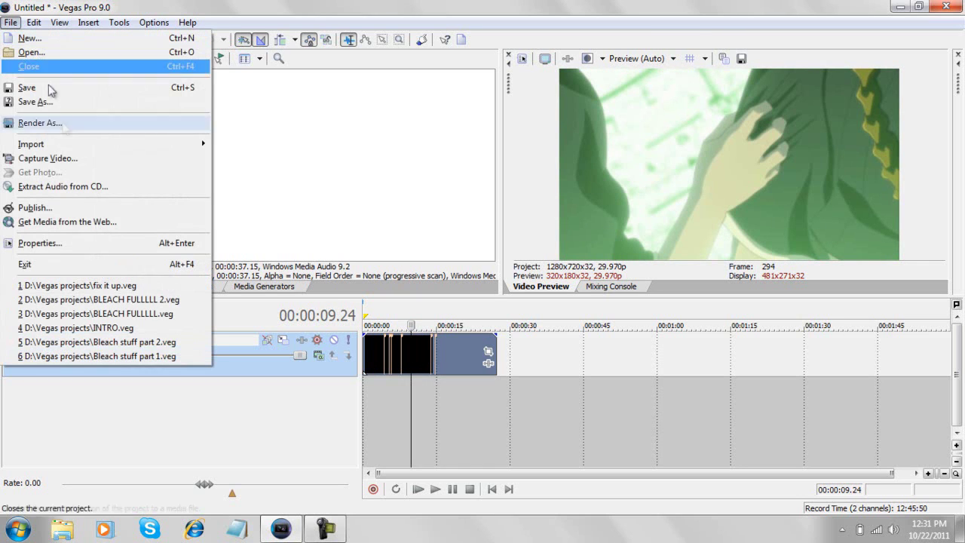
{"action": "left_click", "coordinate": [284, 112]}
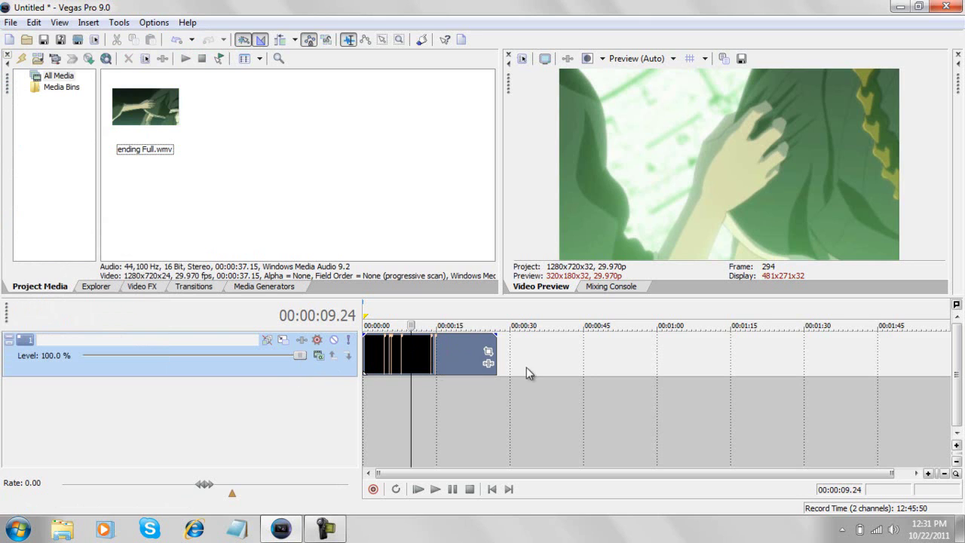
Enlarge ending Full.wmv's pan/crop frame to 2576 × 1449 so the clip sits smaller and centred
{"action": "left_click", "coordinate": [488, 352]}
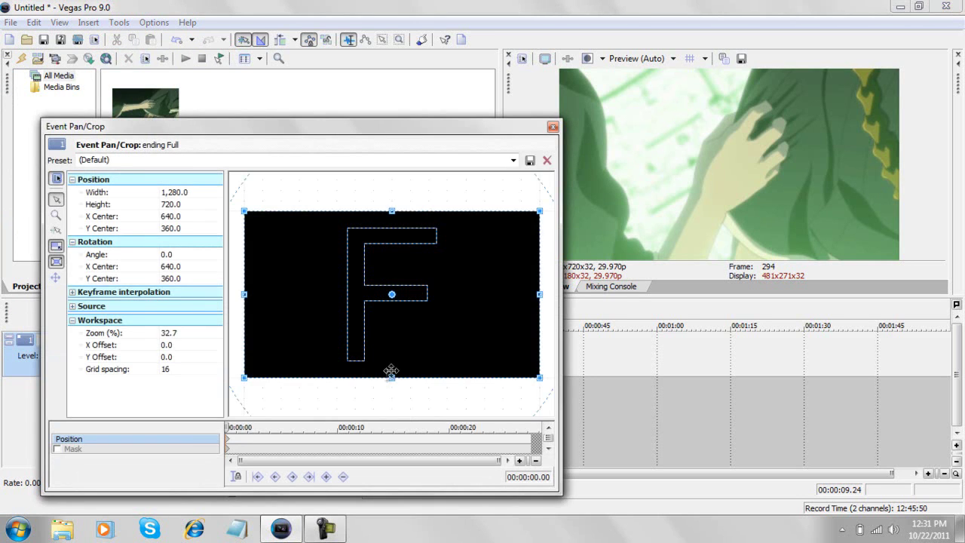
{"action": "scroll", "coordinate": [384, 376], "scroll_direction": "down", "scroll_amount": 5}
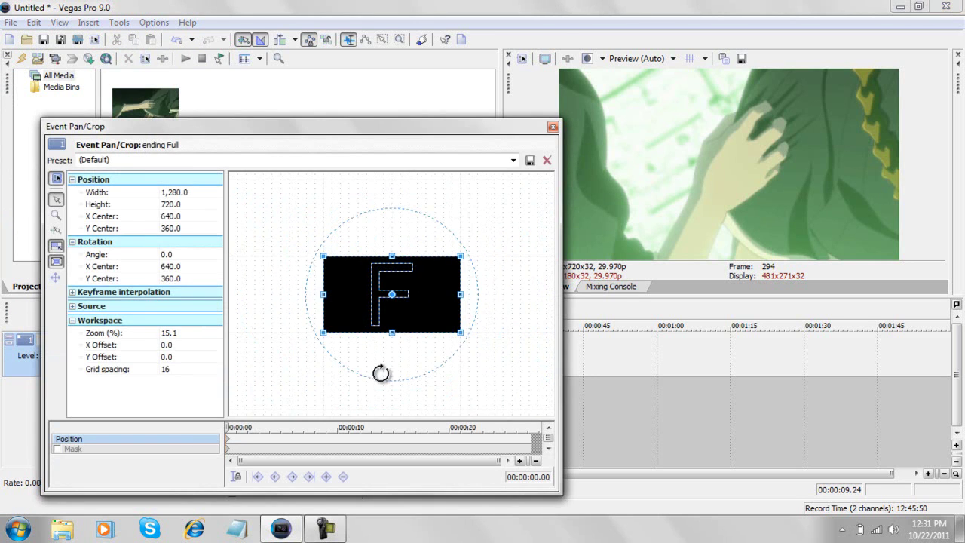
{"action": "left_click_drag", "start_coordinate": [460, 331], "coordinate": [502, 438]}
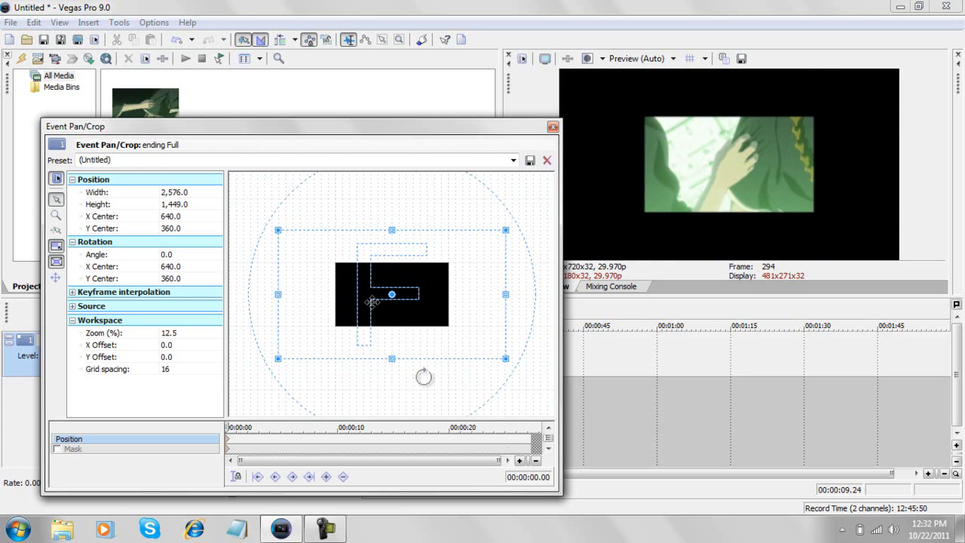
{"action": "left_click", "coordinate": [552, 126]}
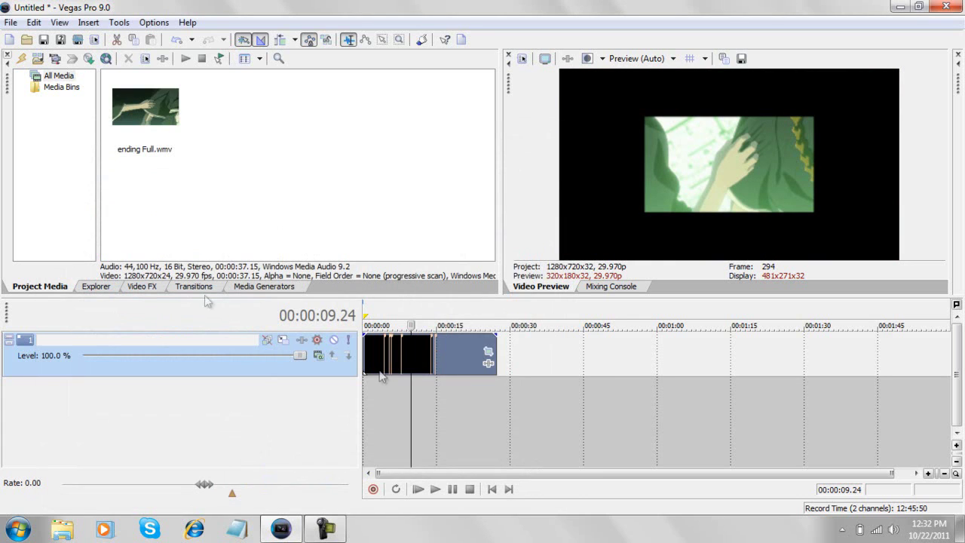
Import WHIT FADED BG.psd and place it at the start of track 2
{"action": "left_click", "coordinate": [21, 58]}
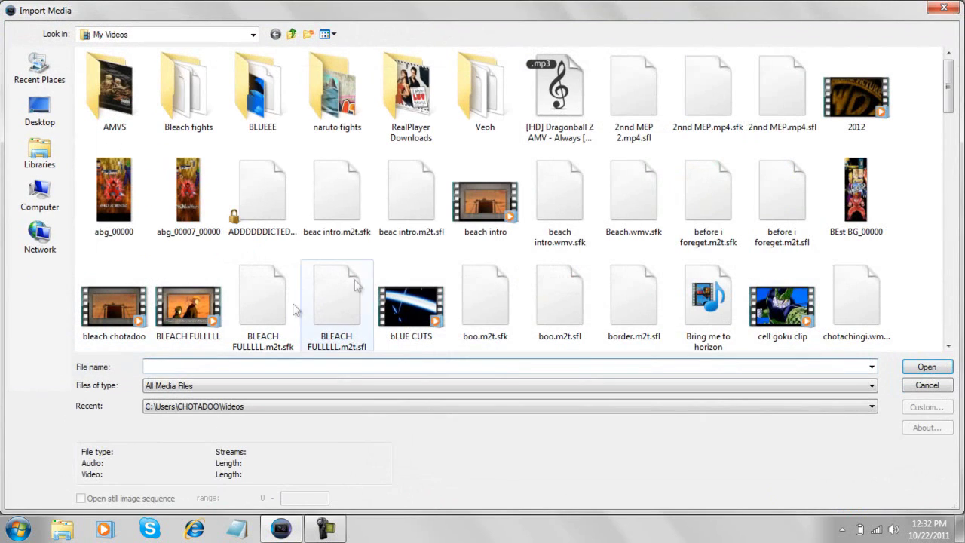
{"action": "left_click_drag", "start_coordinate": [948, 113], "coordinate": [955, 291]}
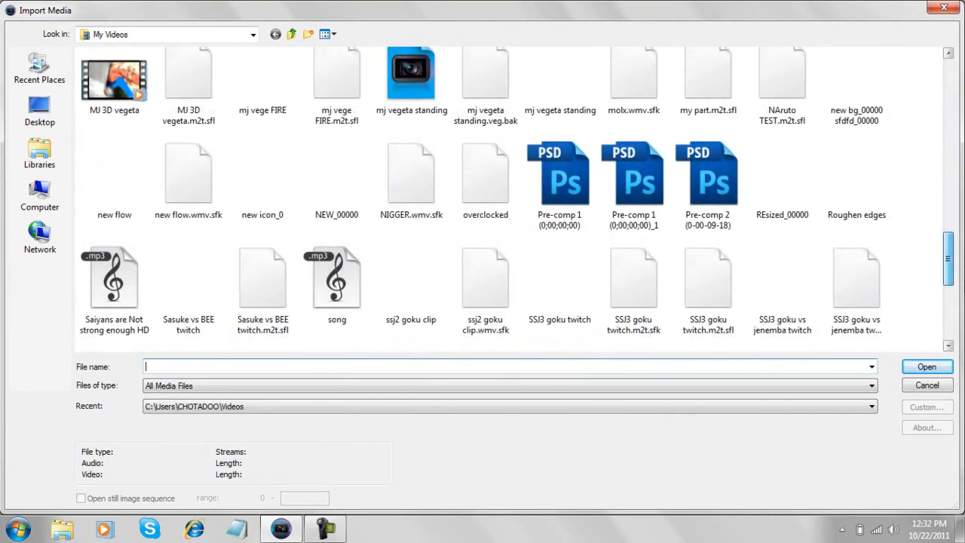
{"action": "mouse_move", "coordinate": [953, 241]}
{"action": "left_mouse_down"}
{"action": "mouse_move", "coordinate": [950, 319]}
{"action": "mouse_move", "coordinate": [950, 235]}
{"action": "left_mouse_up"}
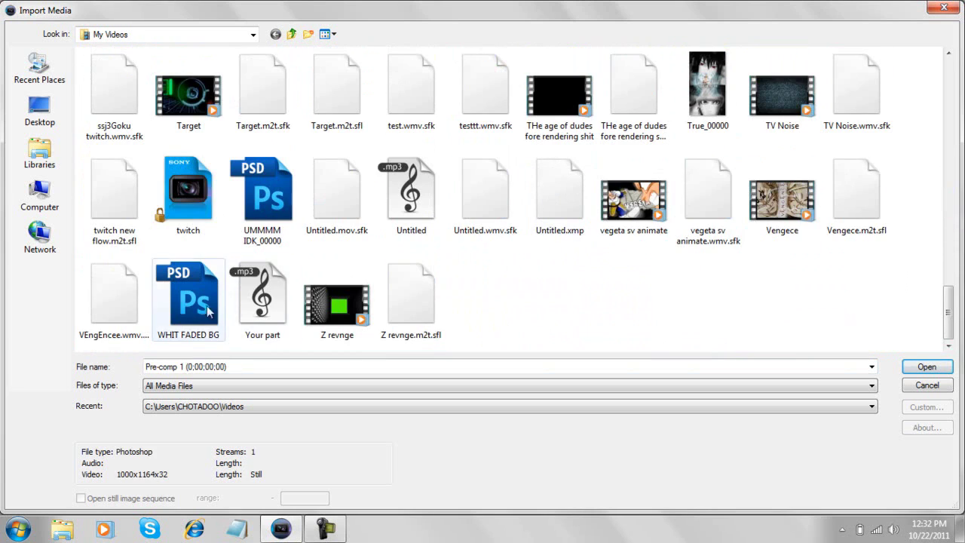
{"action": "double_click", "coordinate": [188, 294]}
{"action": "left_click_drag", "start_coordinate": [268, 159], "coordinate": [367, 401]}
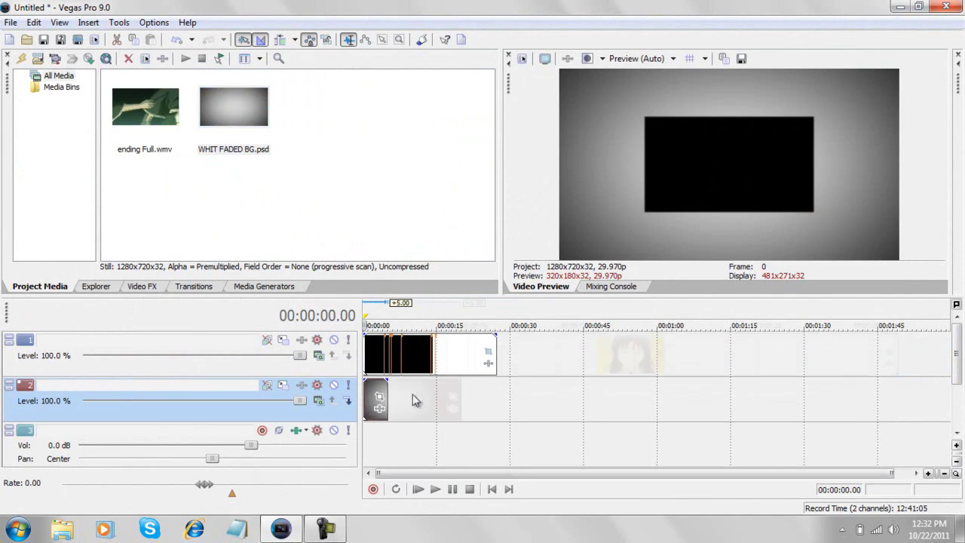
Stretch the WHIT FADED BG event to end with the anime clip
{"action": "scroll", "coordinate": [412, 393], "scroll_direction": "up", "scroll_amount": 3}
{"action": "scroll", "coordinate": [558, 382], "scroll_direction": "down", "scroll_amount": 2}
{"action": "scroll", "coordinate": [558, 382], "scroll_direction": "up", "scroll_amount": 3}
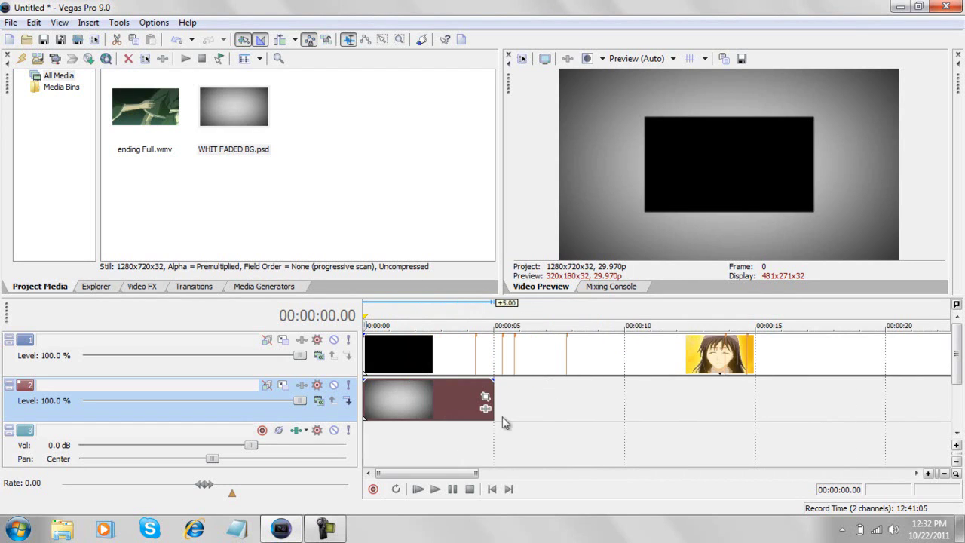
{"action": "scroll", "coordinate": [495, 400], "scroll_direction": "down", "scroll_amount": 5}
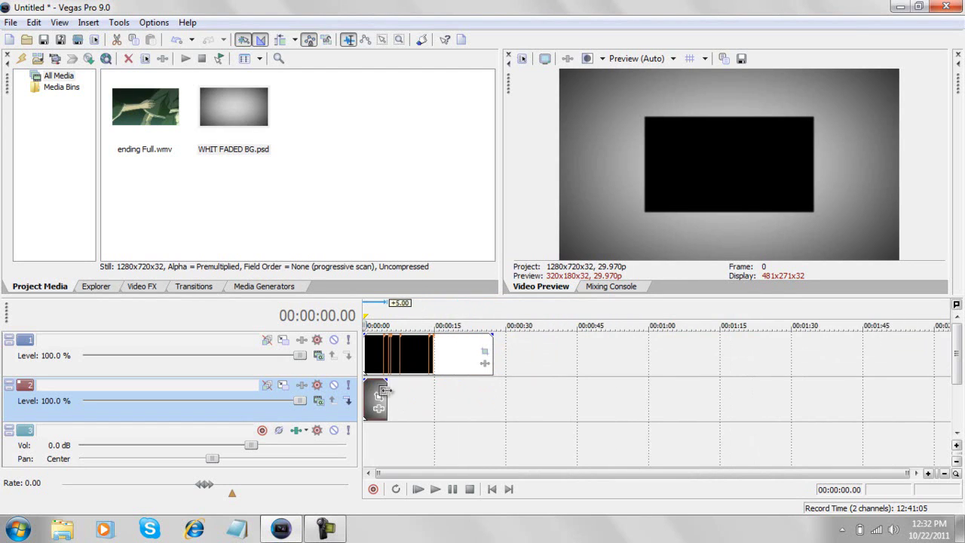
{"action": "left_click_drag", "start_coordinate": [387, 400], "coordinate": [485, 407]}
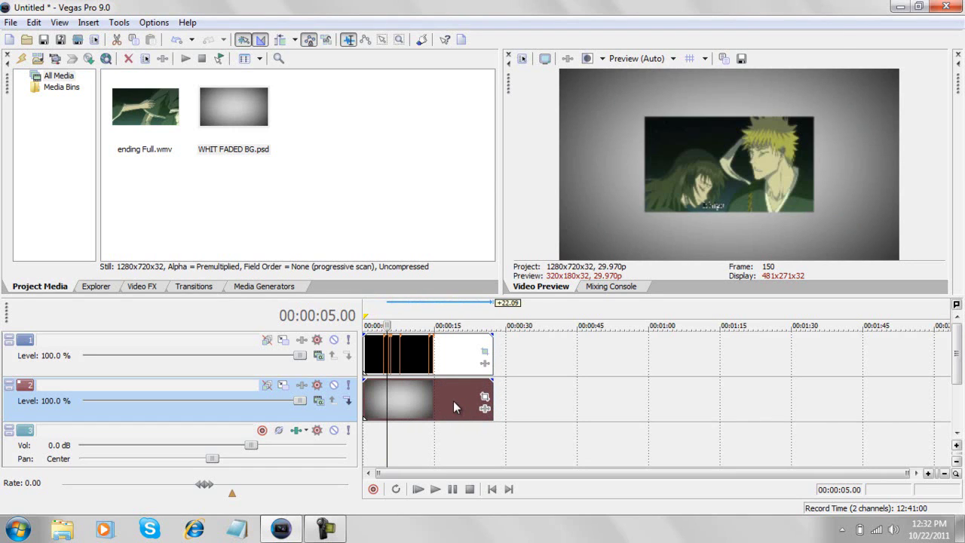
Preview the layered result at points between about 5 and 19 seconds
{"action": "left_click", "coordinate": [453, 401]}
{"action": "left_click", "coordinate": [415, 398]}
{"action": "left_click", "coordinate": [403, 399]}
{"action": "left_click", "coordinate": [388, 404]}
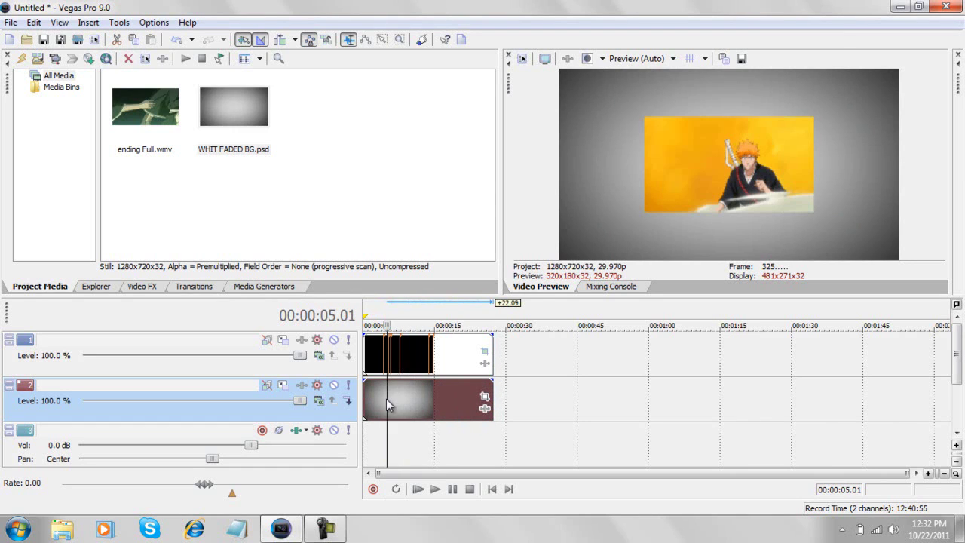
{"action": "left_click", "coordinate": [410, 398]}
{"action": "left_click", "coordinate": [448, 401]}
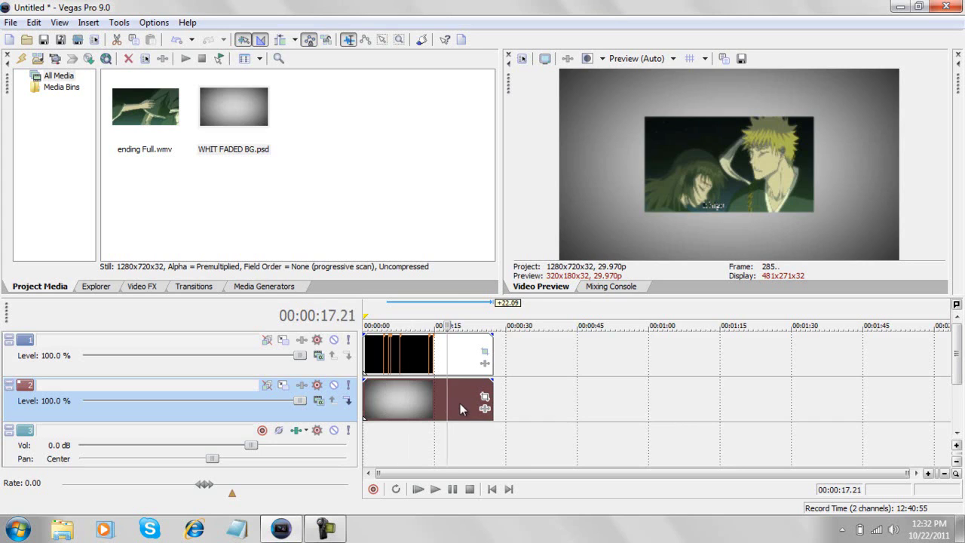
{"action": "left_click", "coordinate": [456, 400]}
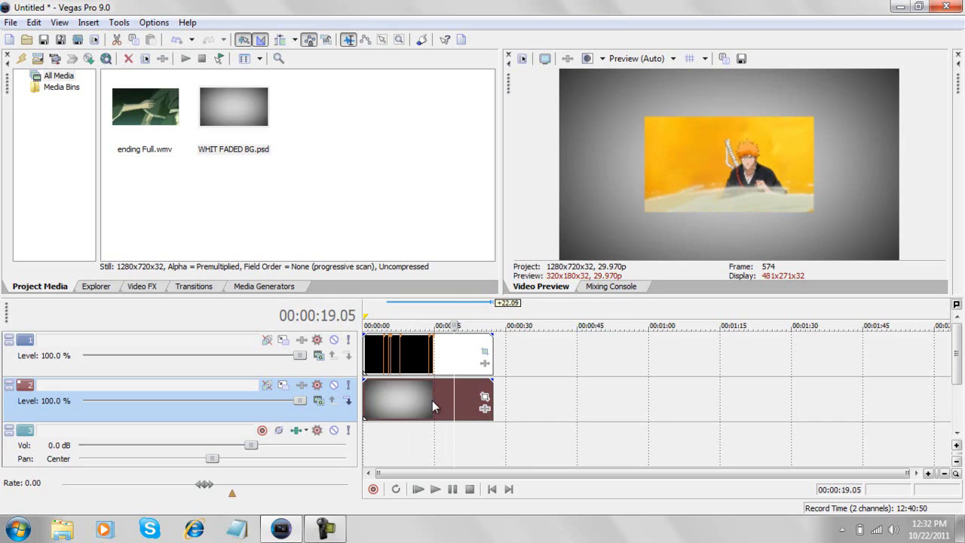
{"action": "left_click", "coordinate": [432, 400]}
{"action": "left_click", "coordinate": [416, 400]}
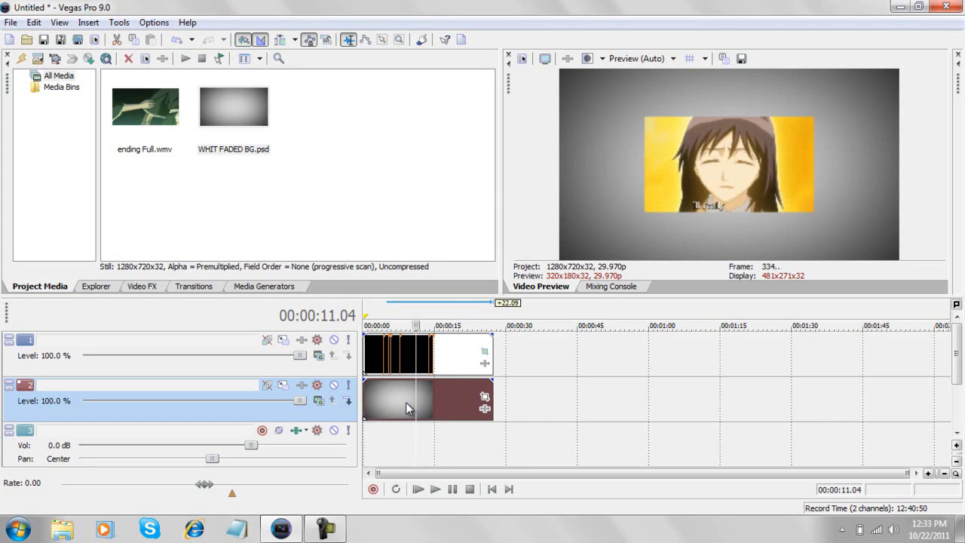
{"action": "left_click", "coordinate": [438, 407]}
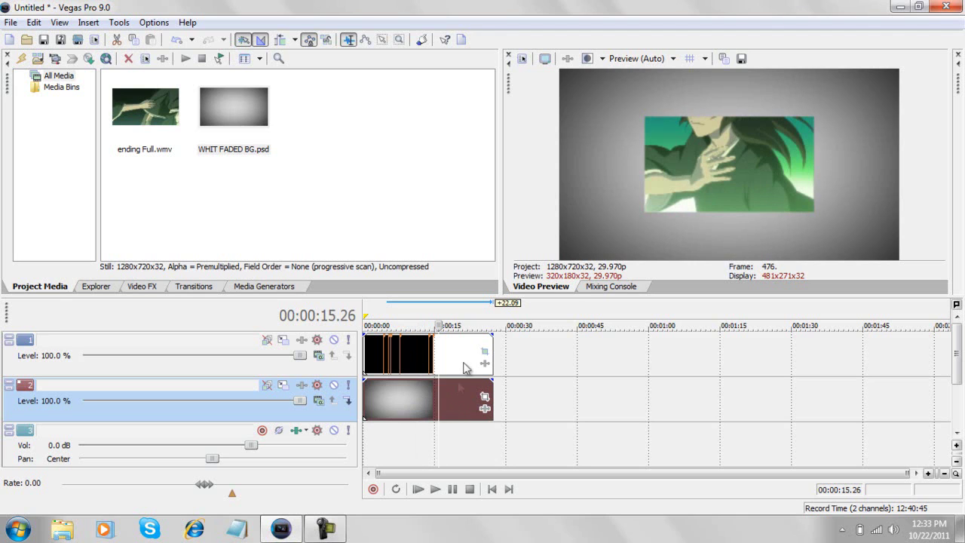
{"action": "scroll", "coordinate": [434, 356], "scroll_direction": "up", "scroll_amount": 5}
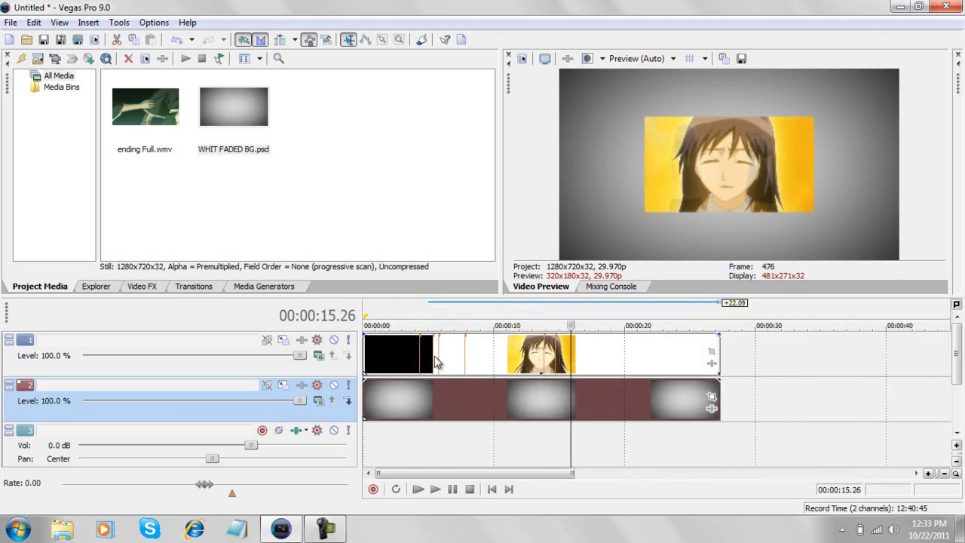
{"action": "scroll", "coordinate": [434, 356], "scroll_direction": "up", "scroll_amount": 2}
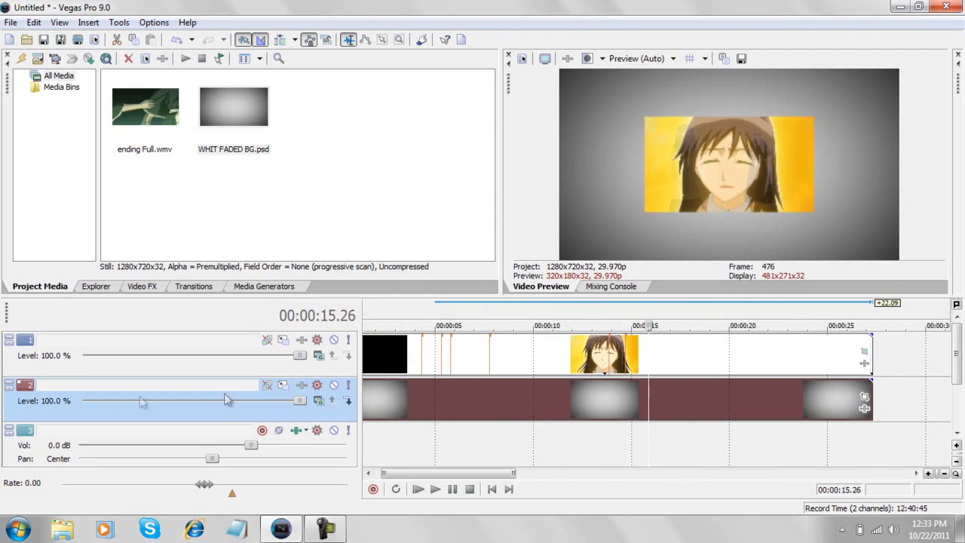
Turn on a black 2D Glow in track 1's Track Motion
{"action": "left_click", "coordinate": [286, 341]}
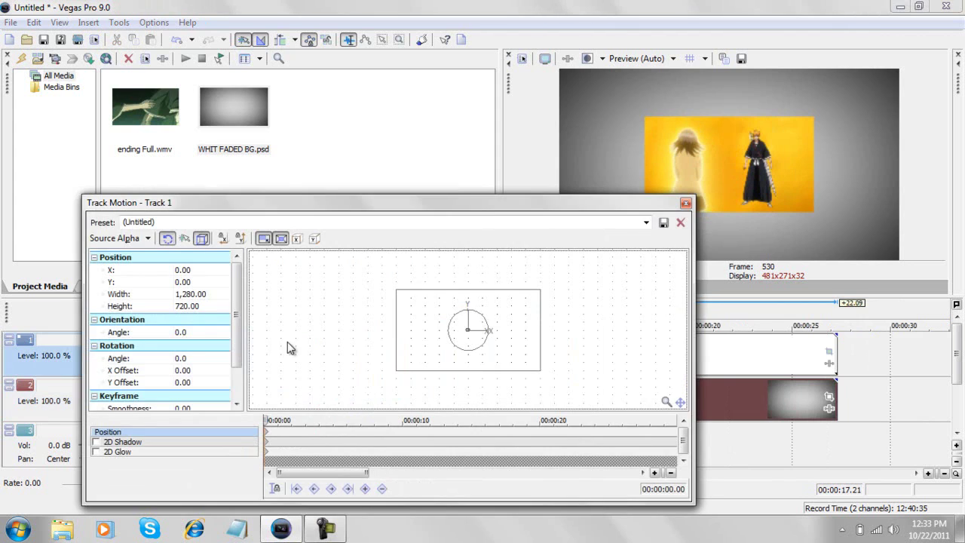
{"action": "left_click", "coordinate": [96, 452]}
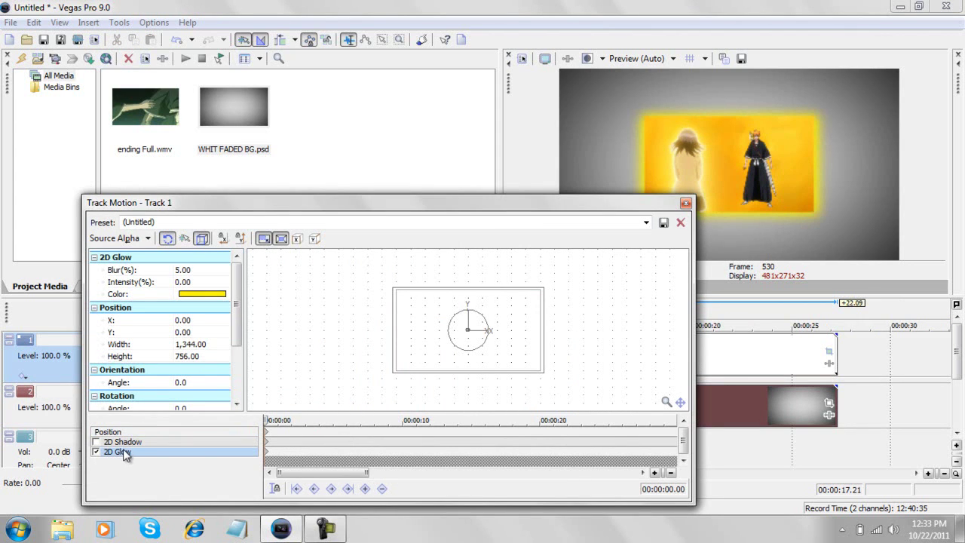
{"action": "left_click", "coordinate": [190, 296]}
{"action": "left_click", "coordinate": [224, 294]}
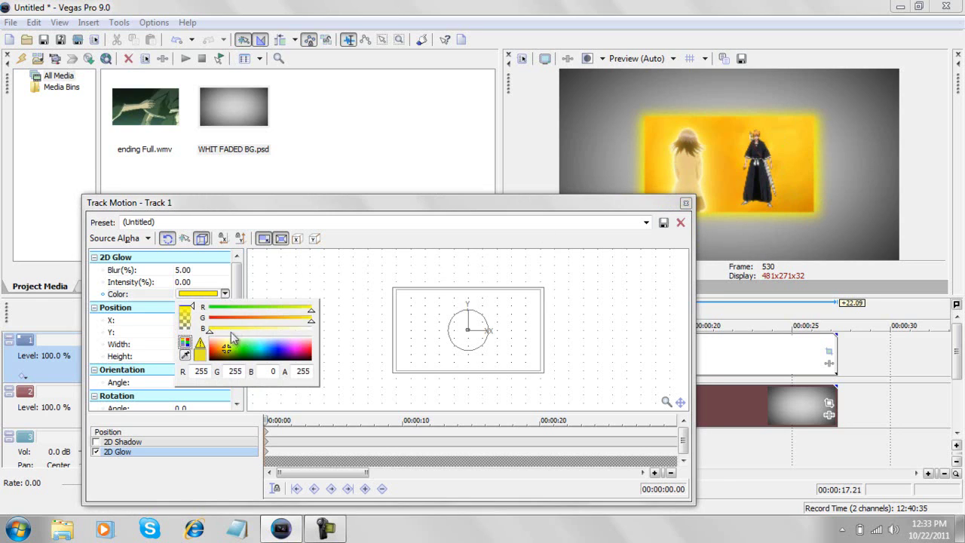
{"action": "left_click", "coordinate": [220, 358]}
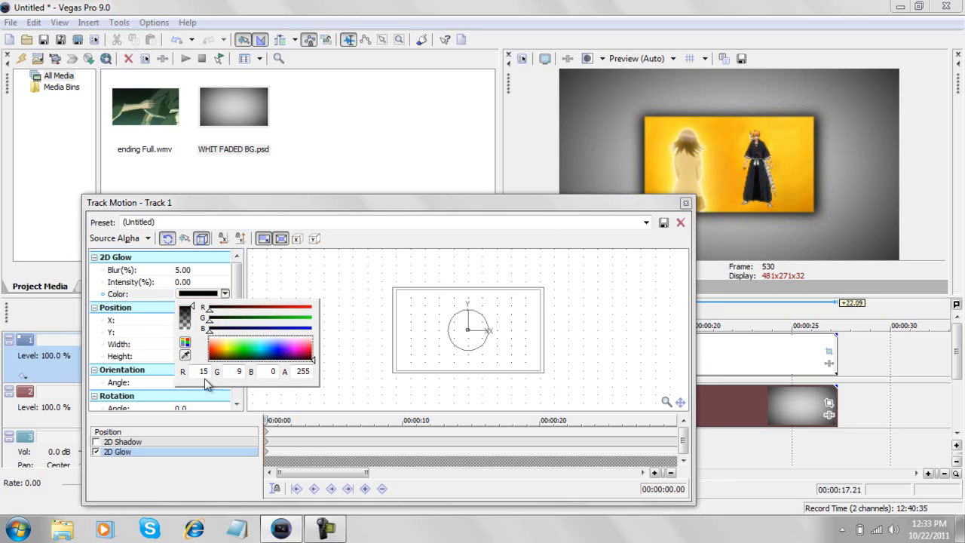
{"action": "left_click", "coordinate": [368, 393]}
{"action": "left_click_drag", "start_coordinate": [576, 203], "coordinate": [528, 148]}
Set the glow intensity to 3.00 and the blur to 12.60
{"action": "left_click", "coordinate": [133, 228]}
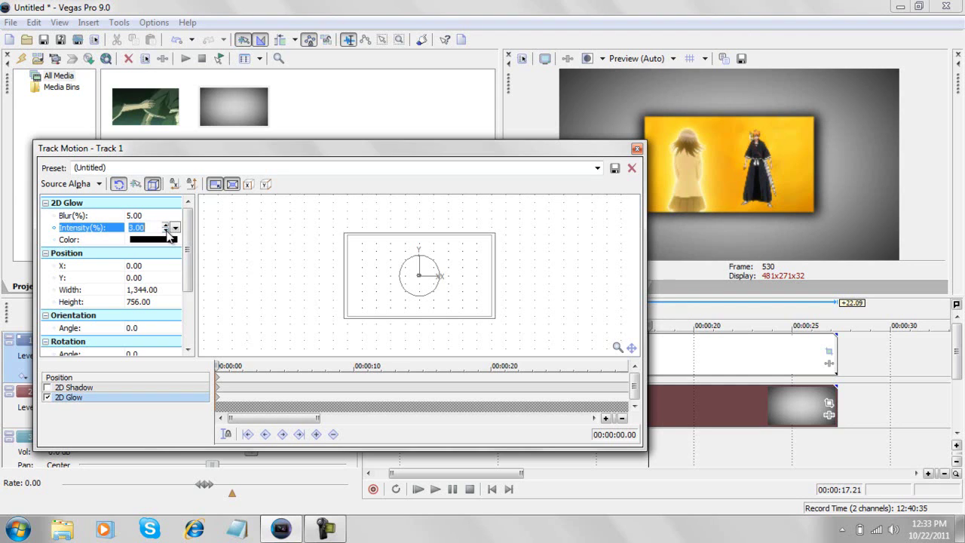
{"action": "left_click", "coordinate": [156, 219]}
{"action": "left_click", "coordinate": [175, 216]}
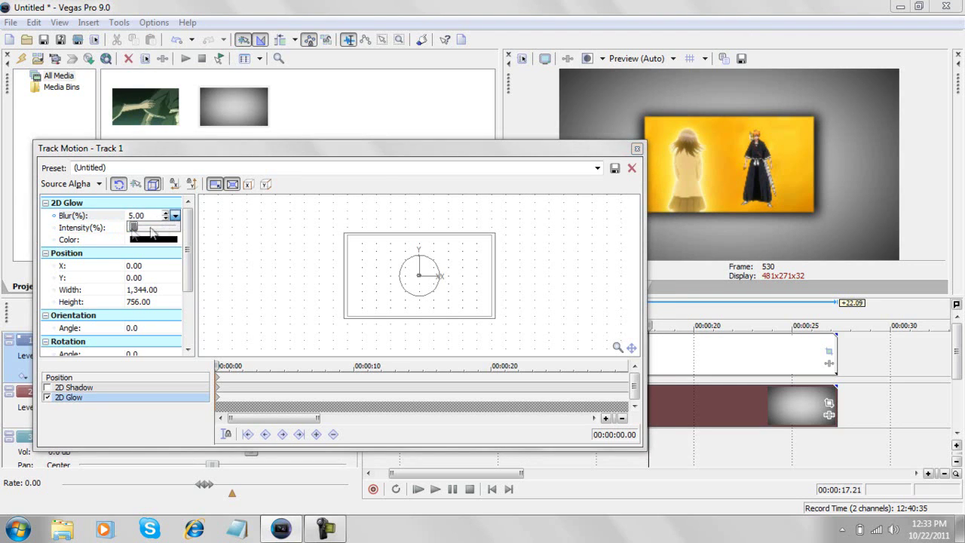
{"action": "left_click_drag", "start_coordinate": [134, 230], "coordinate": [136, 231]}
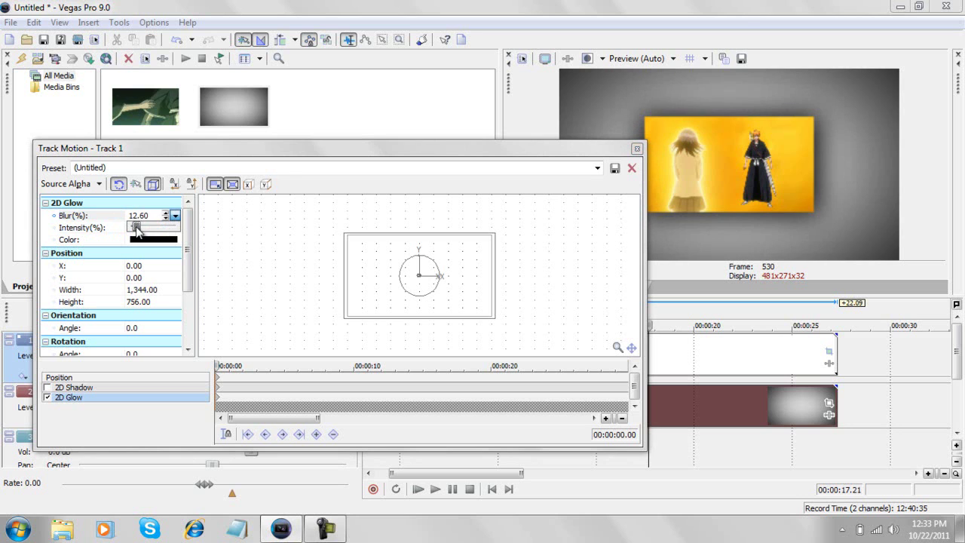
{"action": "left_click_drag", "start_coordinate": [429, 144], "coordinate": [320, 212]}
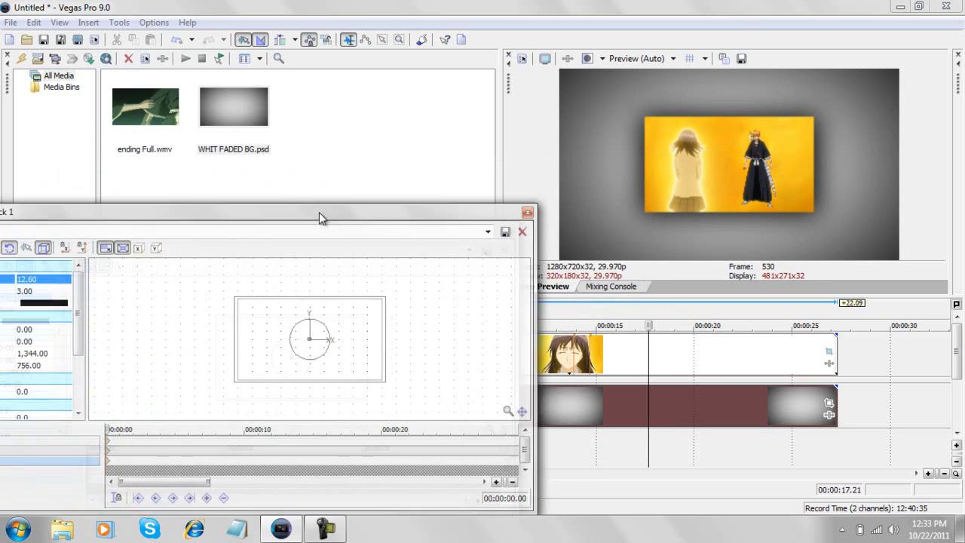
Add a pan/crop keyframe at about 9 seconds framing ending Full at 2391.1 × 1345
{"action": "left_click", "coordinate": [528, 214]}
{"action": "scroll", "coordinate": [567, 390], "scroll_direction": "down", "scroll_amount": 3}
{"action": "scroll", "coordinate": [558, 393], "scroll_direction": "up", "scroll_amount": 2}
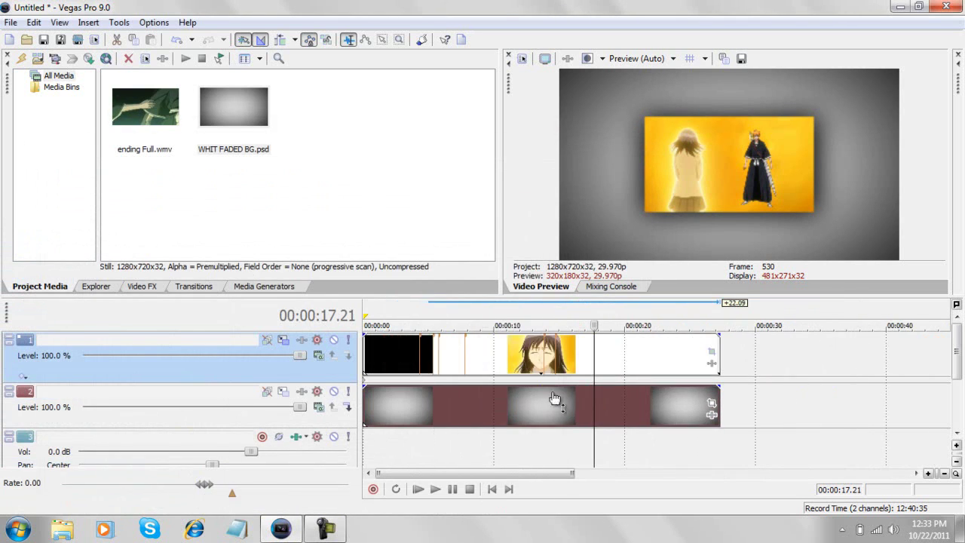
{"action": "left_click", "coordinate": [712, 352]}
{"action": "scroll", "coordinate": [341, 335], "scroll_direction": "down", "scroll_amount": 5}
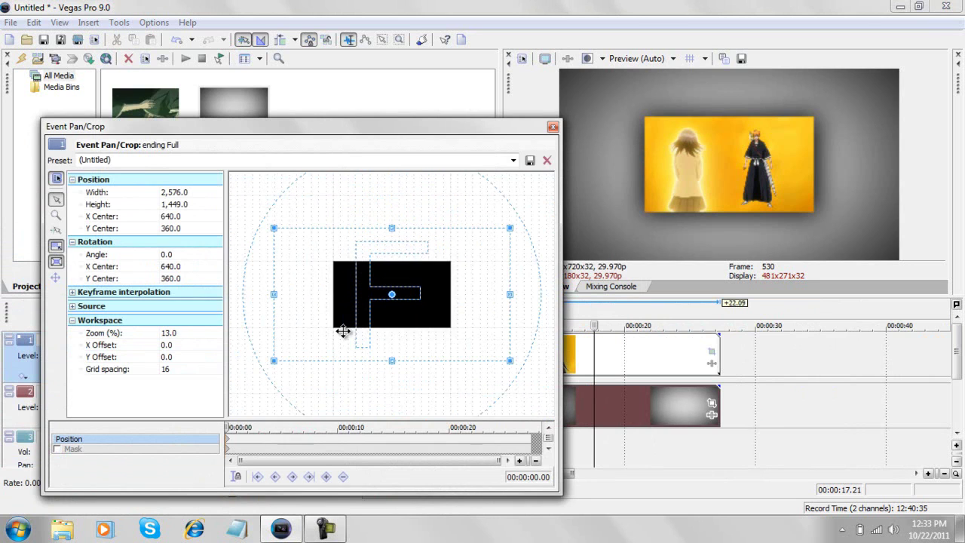
{"action": "left_click_drag", "start_coordinate": [236, 428], "coordinate": [335, 436]}
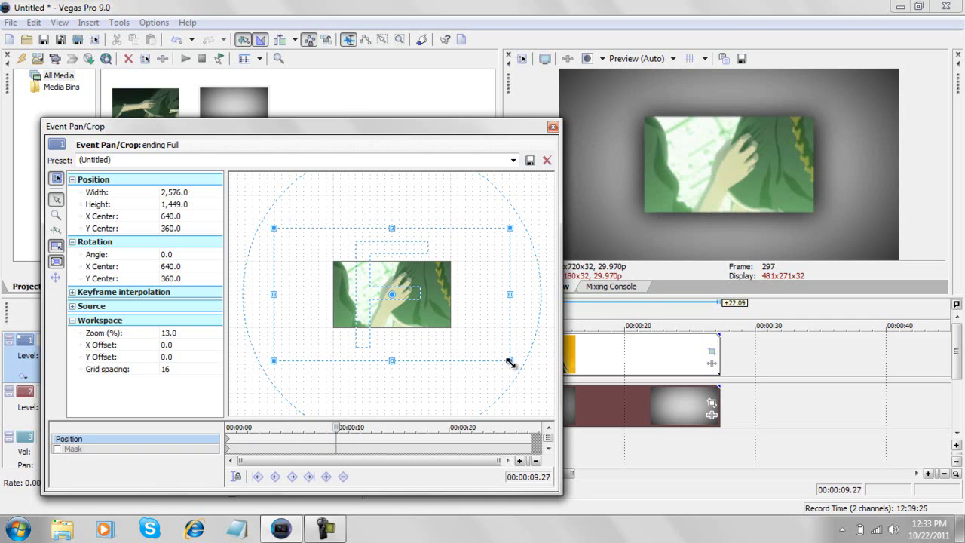
{"action": "left_click_drag", "start_coordinate": [508, 363], "coordinate": [502, 361]}
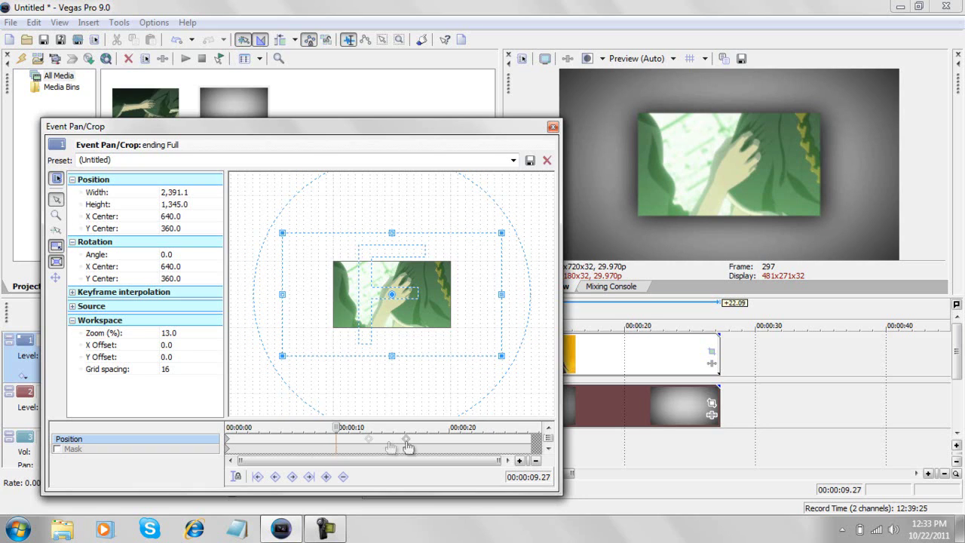
Return to the clip start and play back the animated zoom
{"action": "left_click", "coordinate": [334, 444]}
{"action": "left_click_drag", "start_coordinate": [320, 441], "coordinate": [228, 433]}
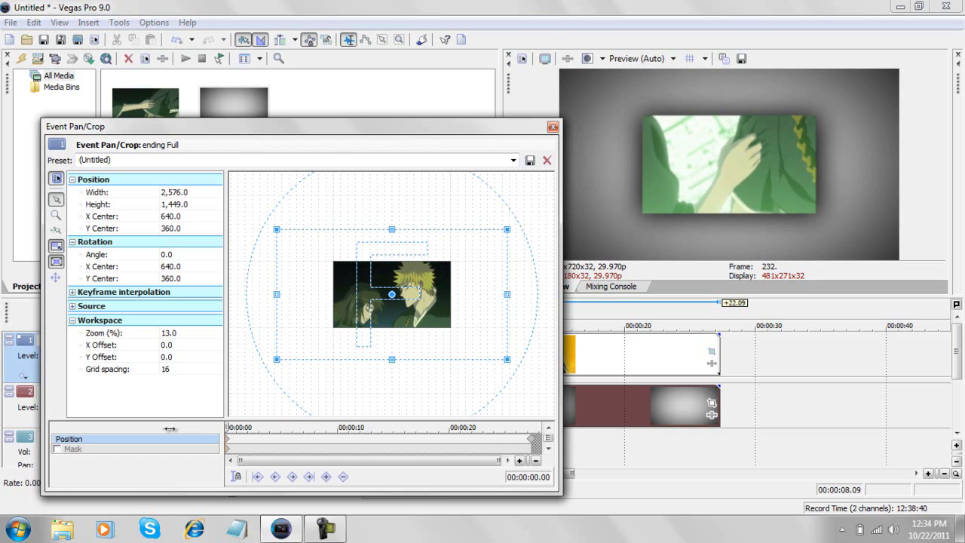
{"action": "left_click", "coordinate": [553, 127]}
{"action": "left_click", "coordinate": [437, 489]}
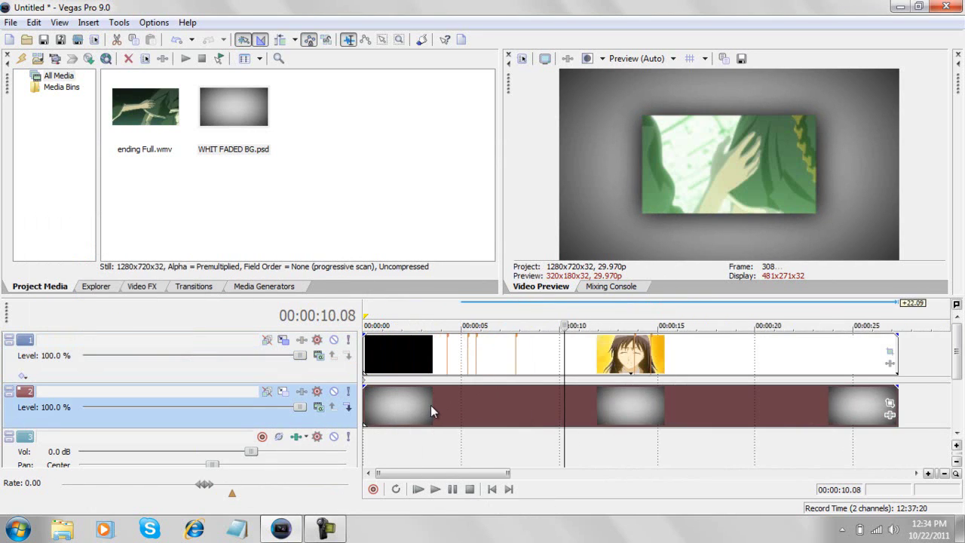
Insert a new empty video track above track 1 and add a text event to it
{"action": "left_click", "coordinate": [449, 341]}
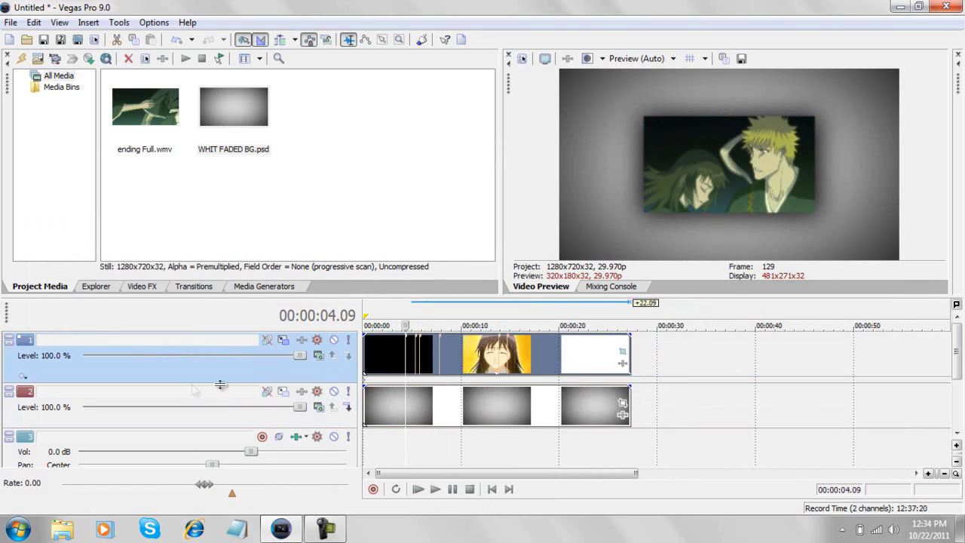
{"action": "right_click", "coordinate": [782, 348]}
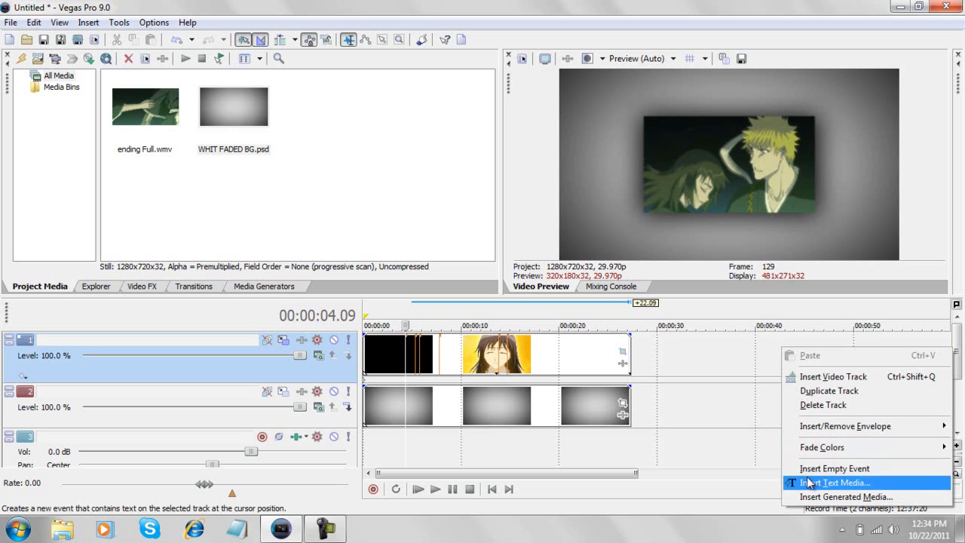
{"action": "right_click", "coordinate": [10, 369]}
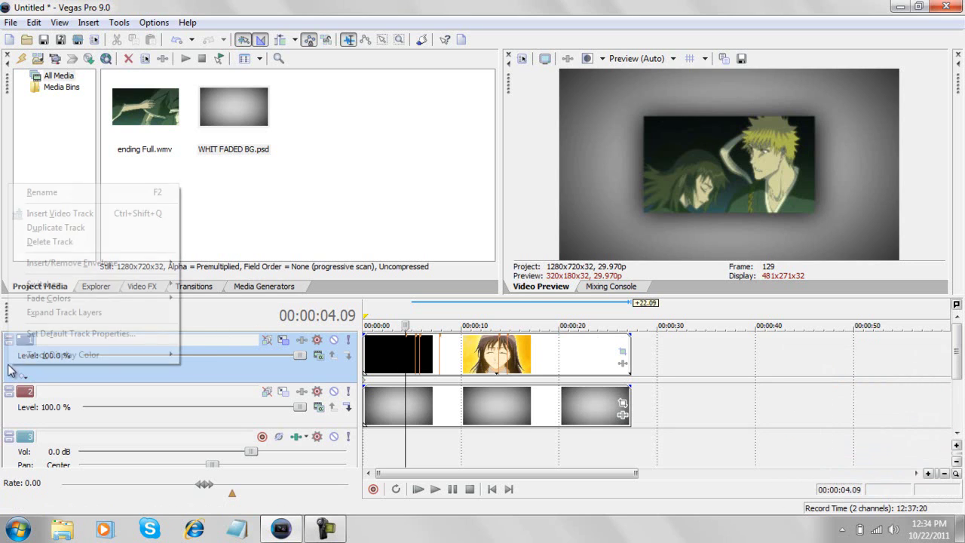
{"action": "left_click", "coordinate": [89, 213]}
{"action": "right_click", "coordinate": [489, 355]}
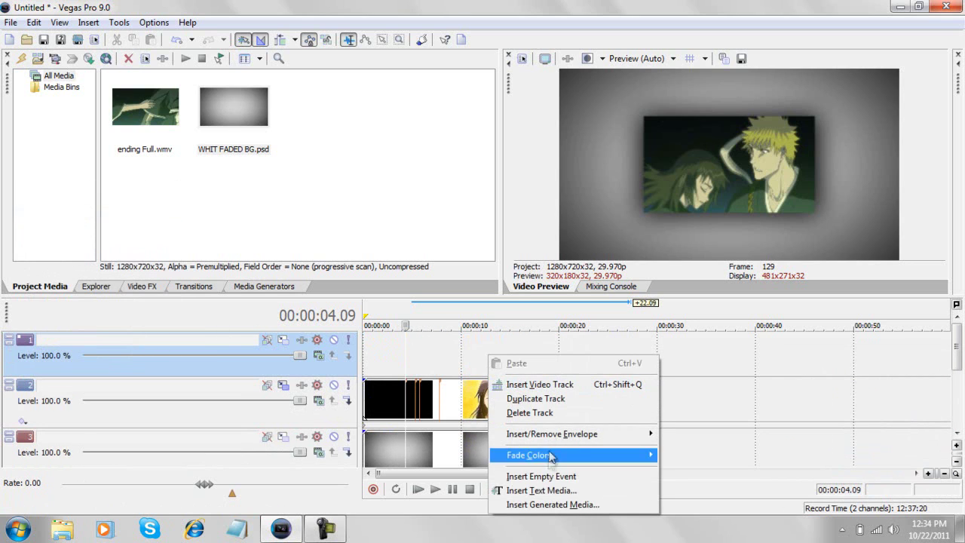
{"action": "left_click", "coordinate": [543, 491]}
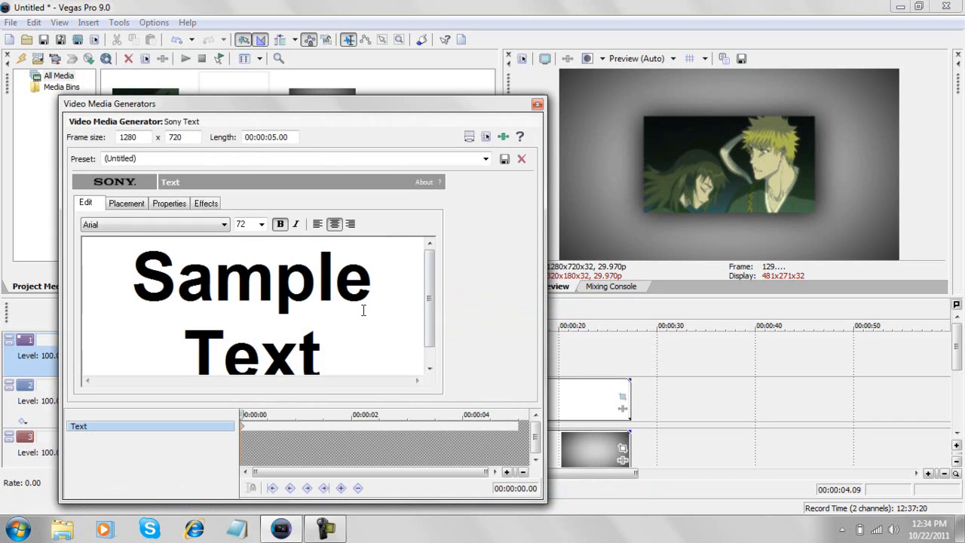
Replace the placeholder Sample Text with 'HamzaXAnime'
{"action": "left_click_drag", "start_coordinate": [372, 345], "coordinate": [89, 228]}
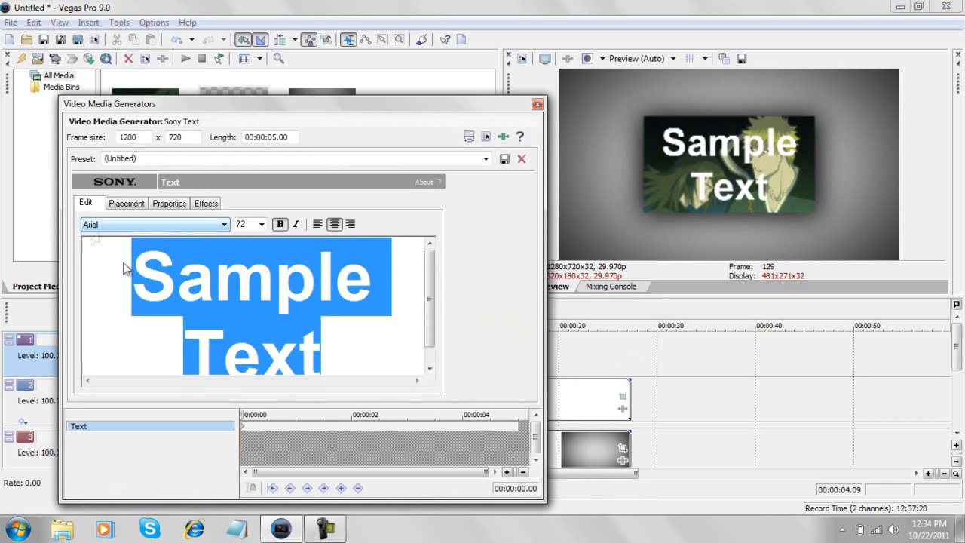
{"action": "key", "text": "Delete"}
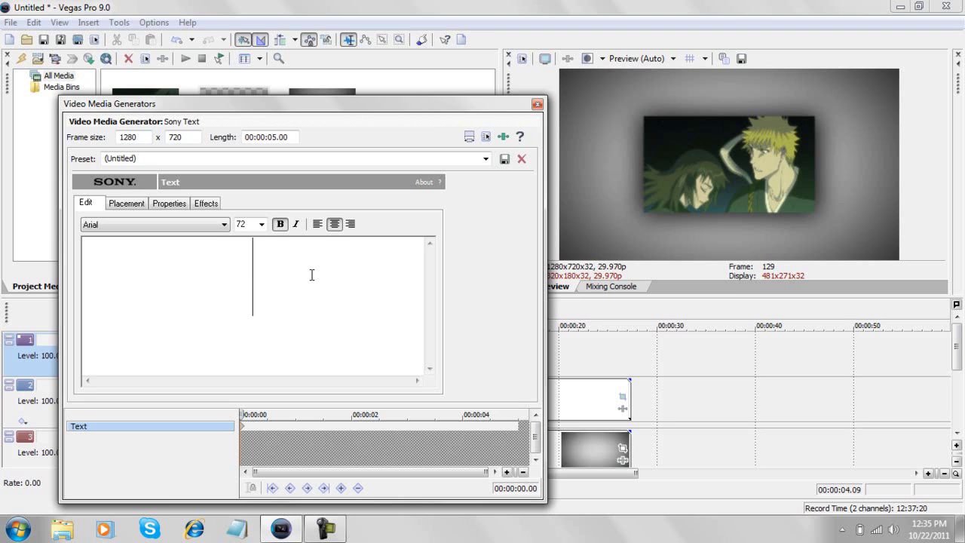
{"action": "type", "text": "HamzaXAni"}
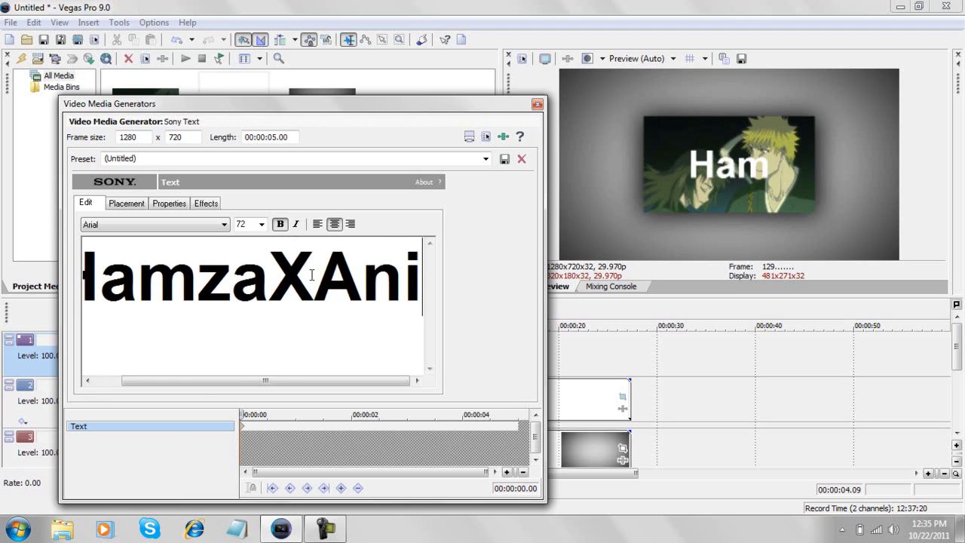
{"action": "type", "text": "me"}
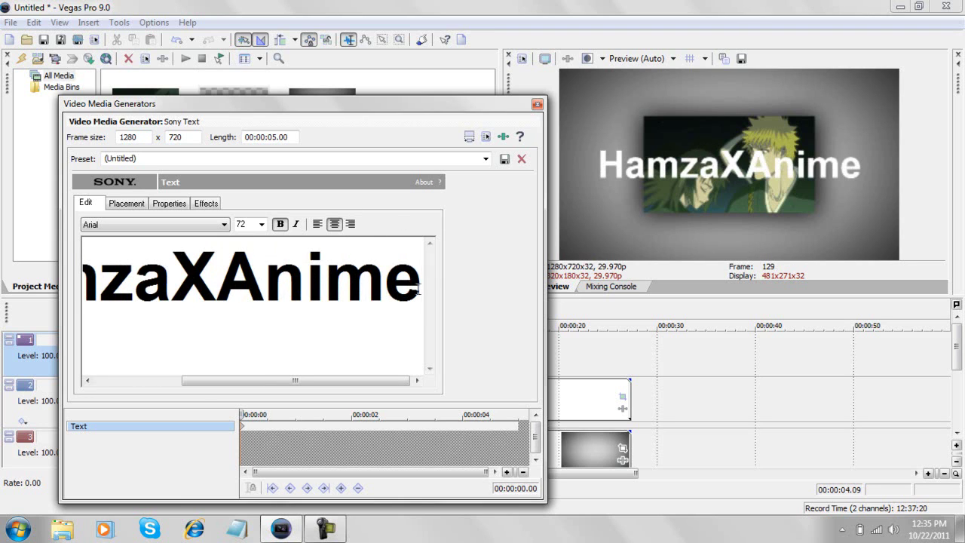
Apply the Evanescent font to the whole title
{"action": "key", "text": "ctrl+a"}
{"action": "left_click", "coordinate": [181, 224]}
{"action": "scroll", "coordinate": [169, 297], "scroll_direction": "down", "scroll_amount": 15}
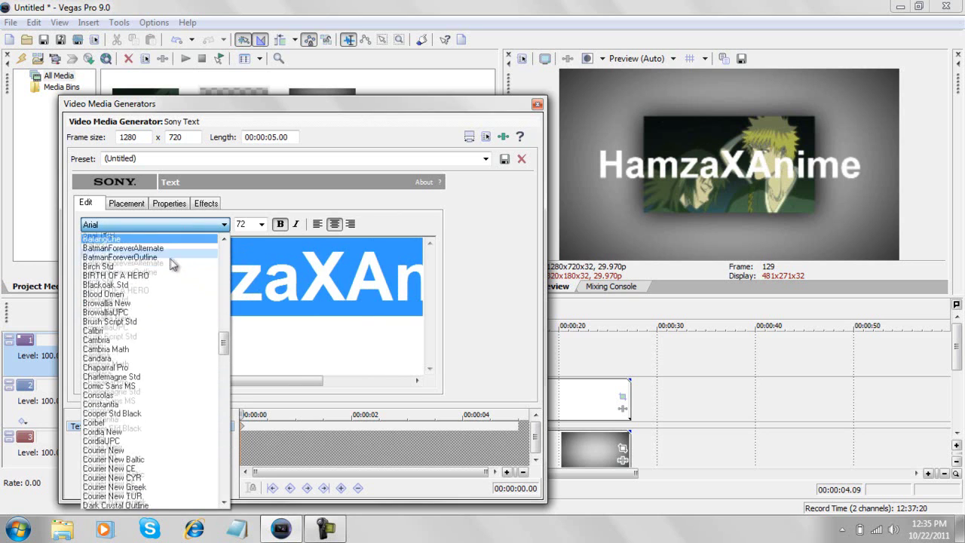
{"action": "left_click", "coordinate": [145, 350]}
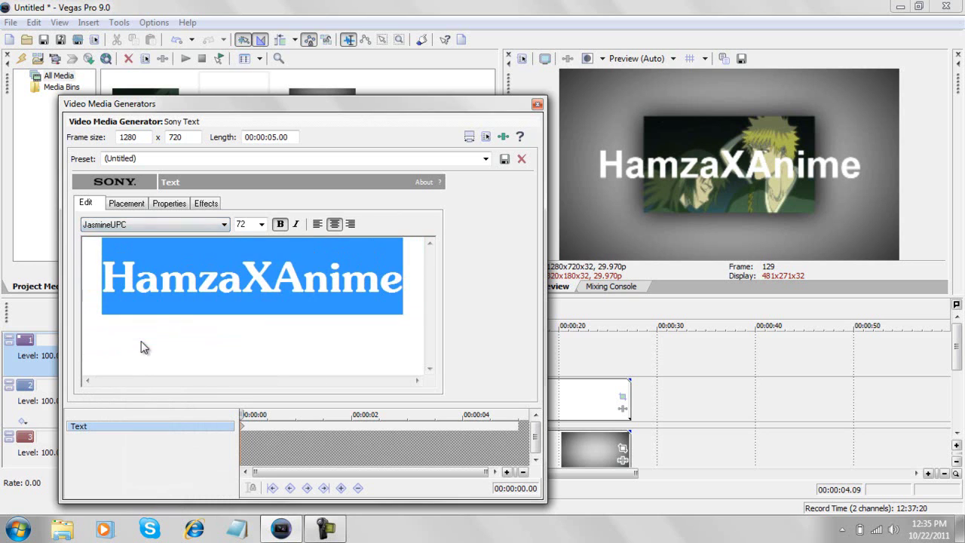
{"action": "key", "text": "e"}
{"action": "key", "text": "alt+Down"}
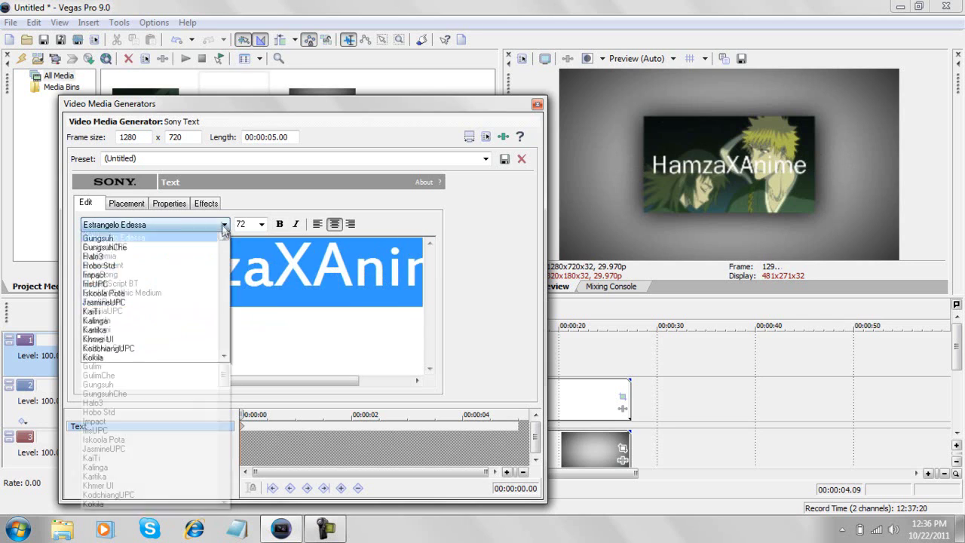
{"action": "left_click", "coordinate": [175, 265]}
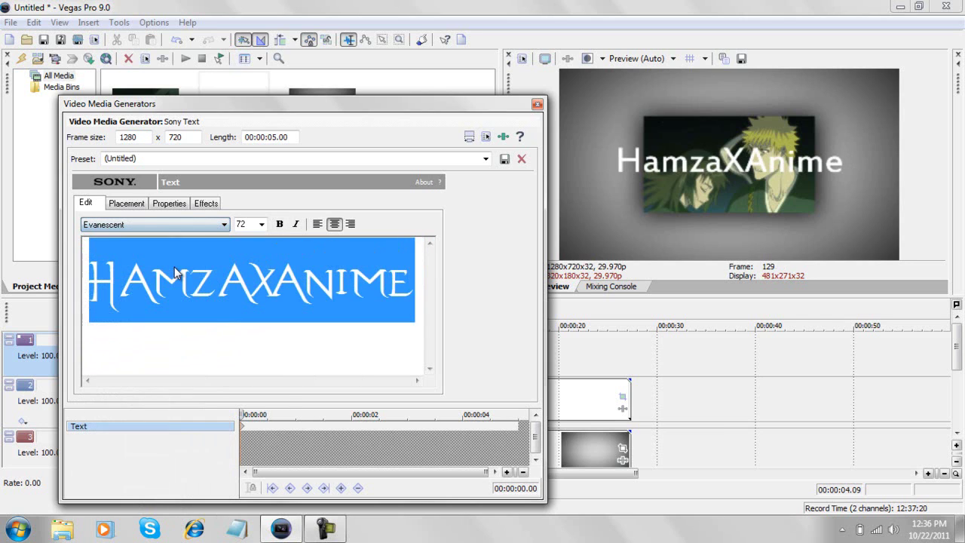
Put spaces around the X and enlarge it to 108 points
{"action": "left_click", "coordinate": [230, 364]}
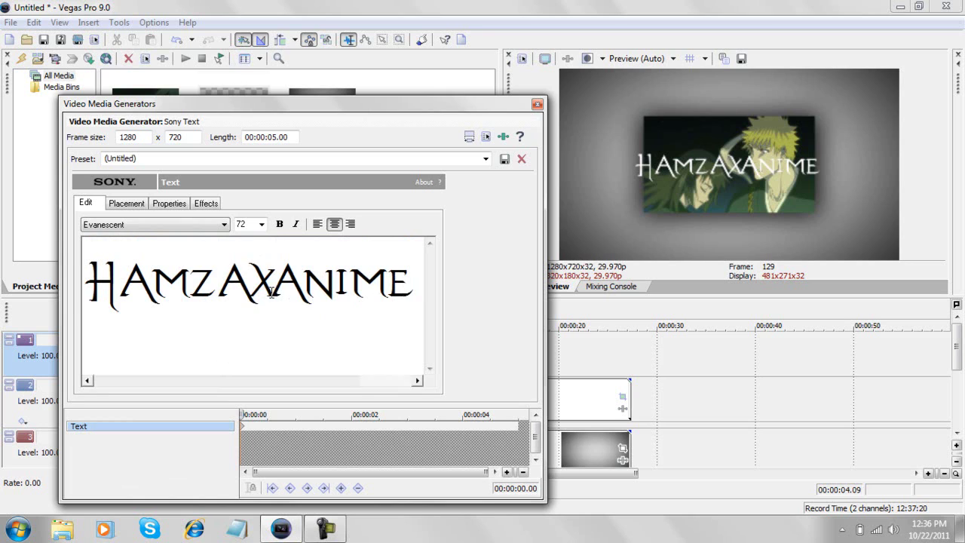
{"action": "left_click", "coordinate": [245, 283]}
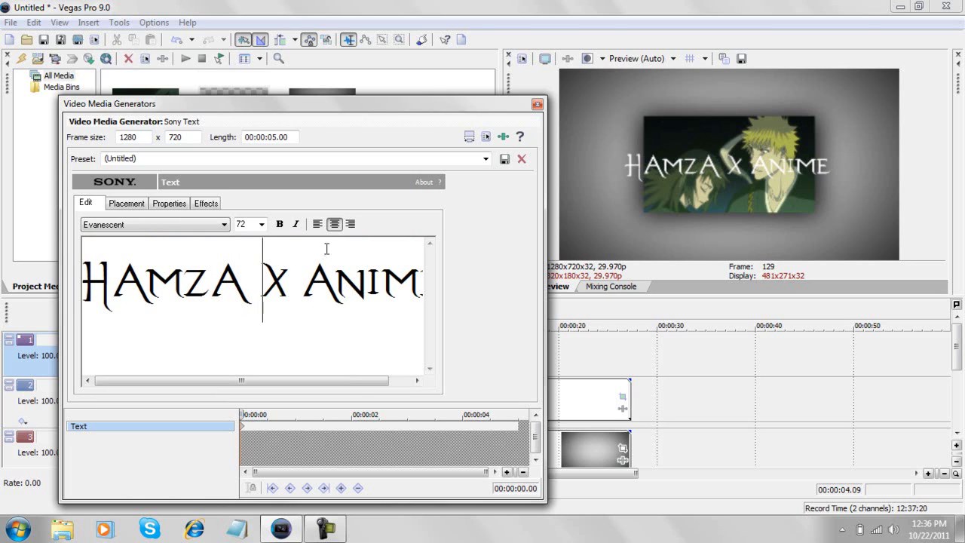
{"action": "double_click", "coordinate": [276, 288]}
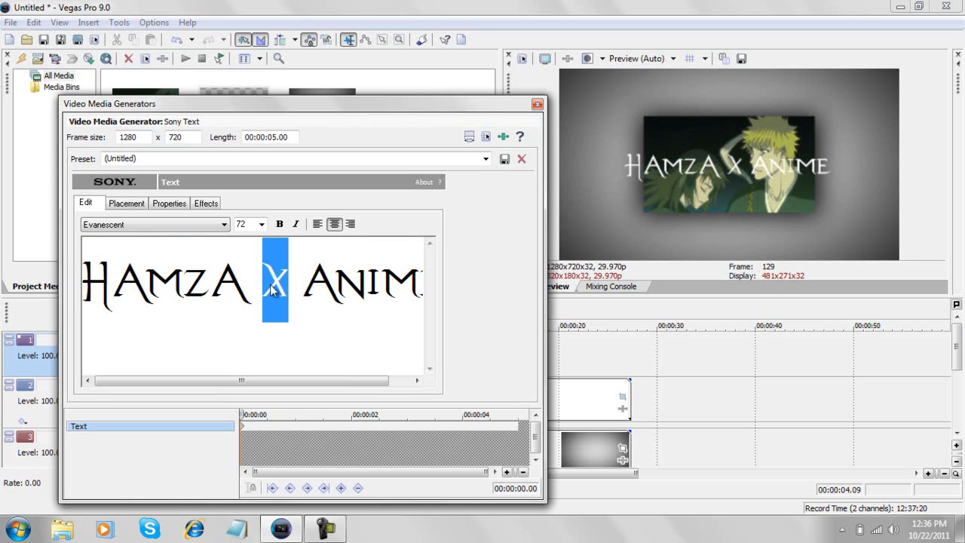
{"action": "left_click", "coordinate": [262, 222]}
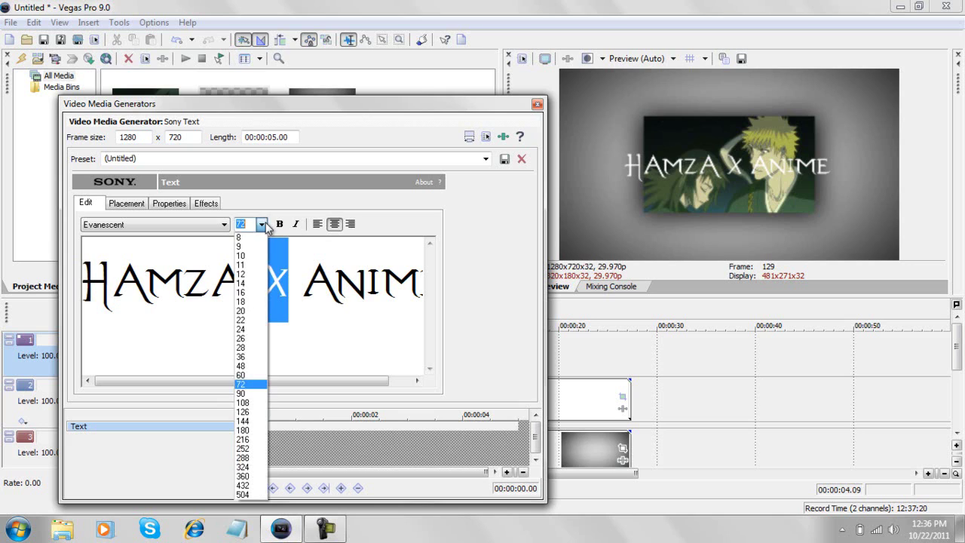
{"action": "left_click", "coordinate": [250, 404]}
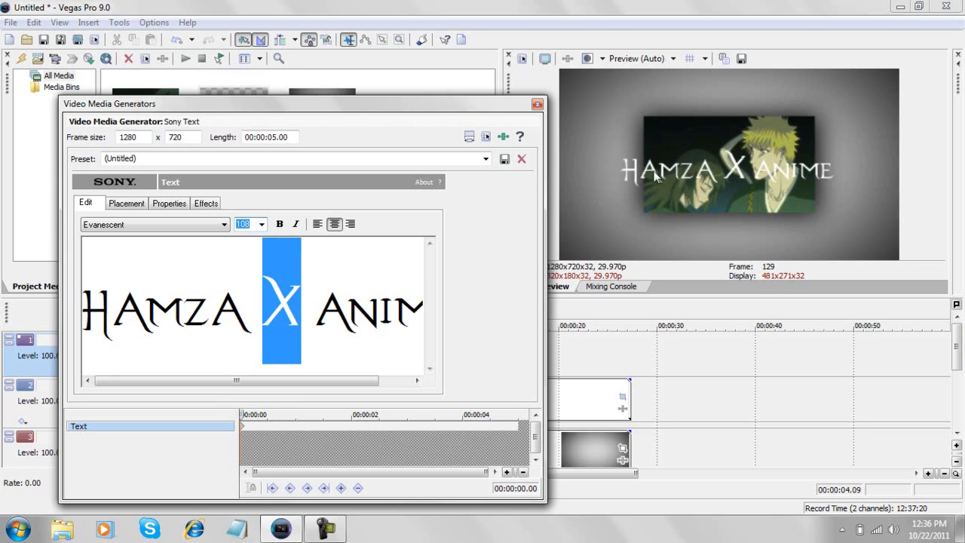
{"action": "left_click", "coordinate": [380, 266]}
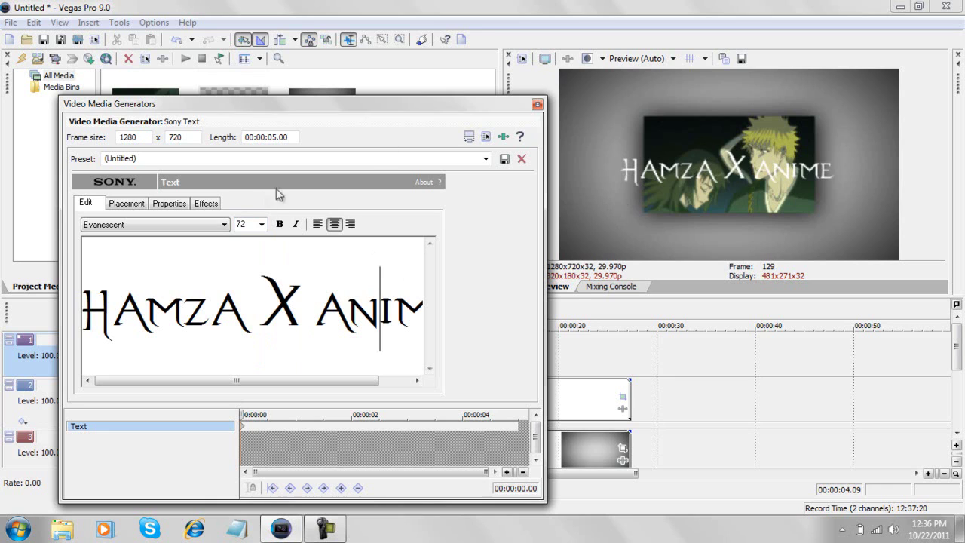
Give the title a black outline with a 0.136 feather
{"action": "left_click", "coordinate": [206, 203]}
{"action": "left_click", "coordinate": [243, 235]}
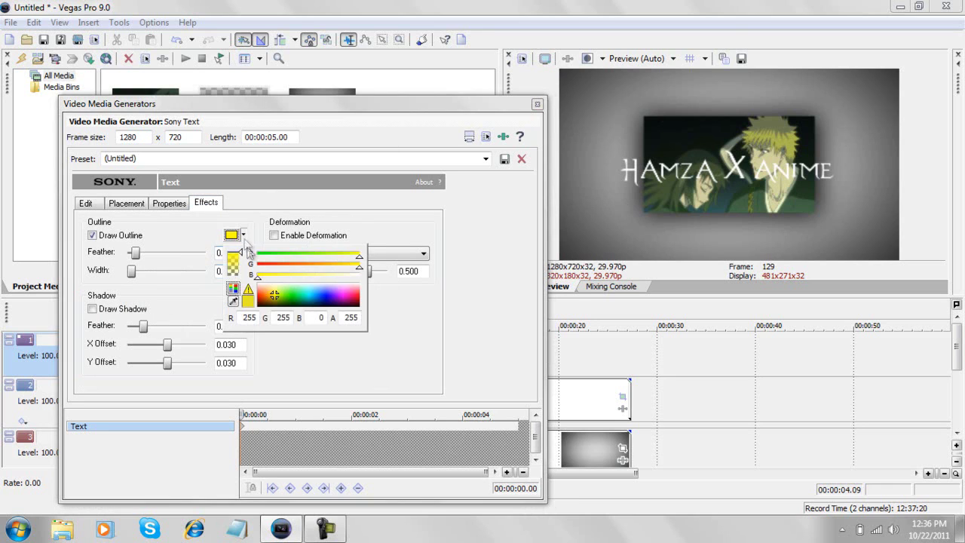
{"action": "left_click", "coordinate": [275, 300]}
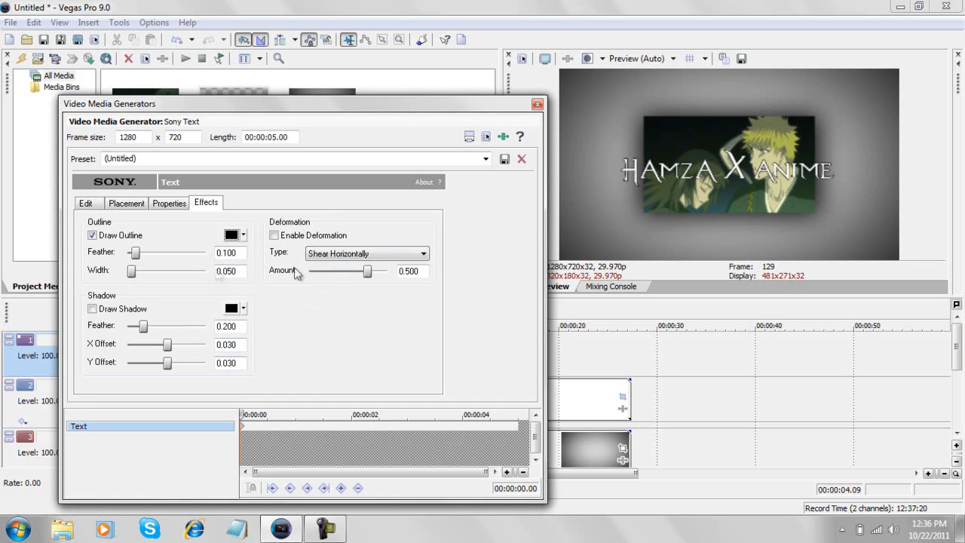
{"action": "left_click_drag", "start_coordinate": [137, 252], "coordinate": [142, 254]}
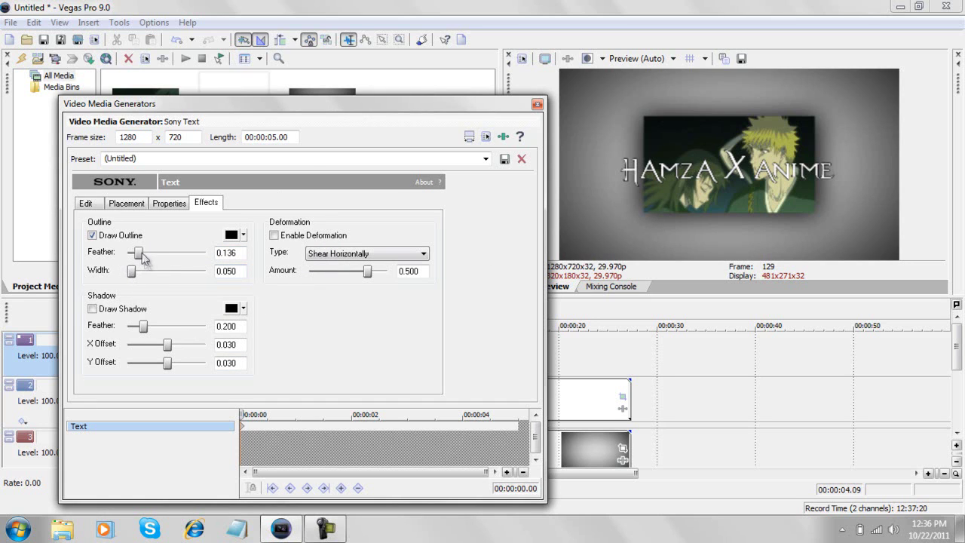
Stretch the title text event to run from 0 to about 23 seconds
{"action": "left_click", "coordinate": [536, 103]}
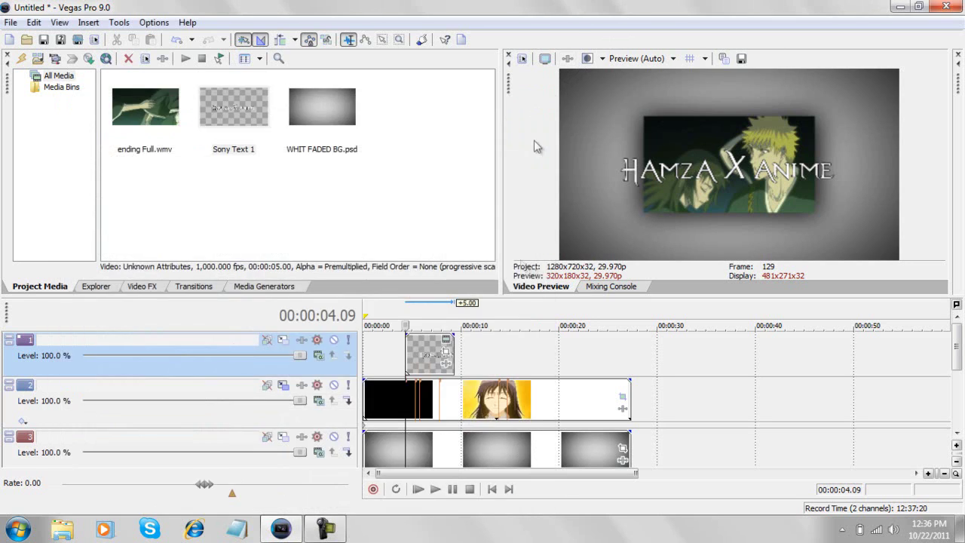
{"action": "left_click_drag", "start_coordinate": [411, 361], "coordinate": [366, 360]}
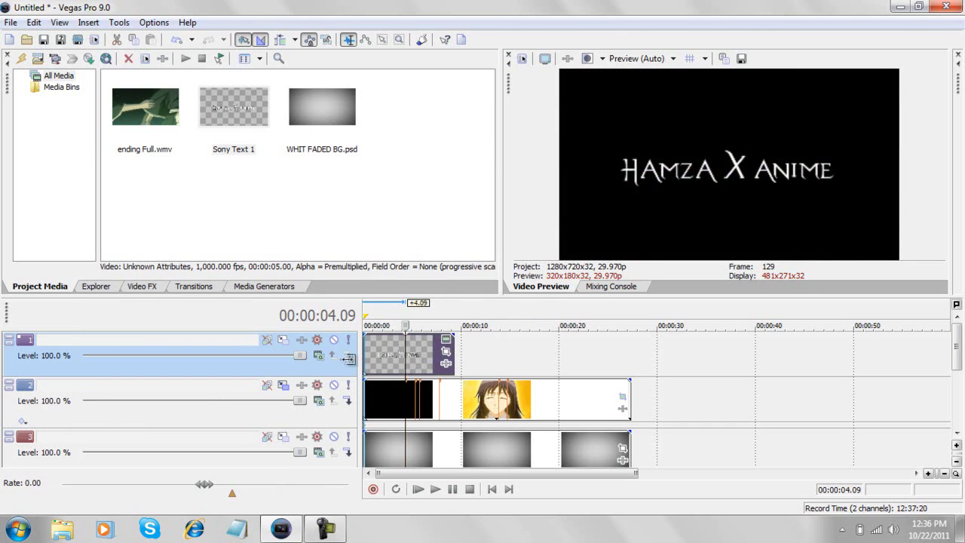
{"action": "left_click", "coordinate": [372, 391]}
{"action": "scroll", "coordinate": [373, 391], "scroll_direction": "up", "scroll_amount": 3}
{"action": "scroll", "coordinate": [393, 398], "scroll_direction": "down", "scroll_amount": 4}
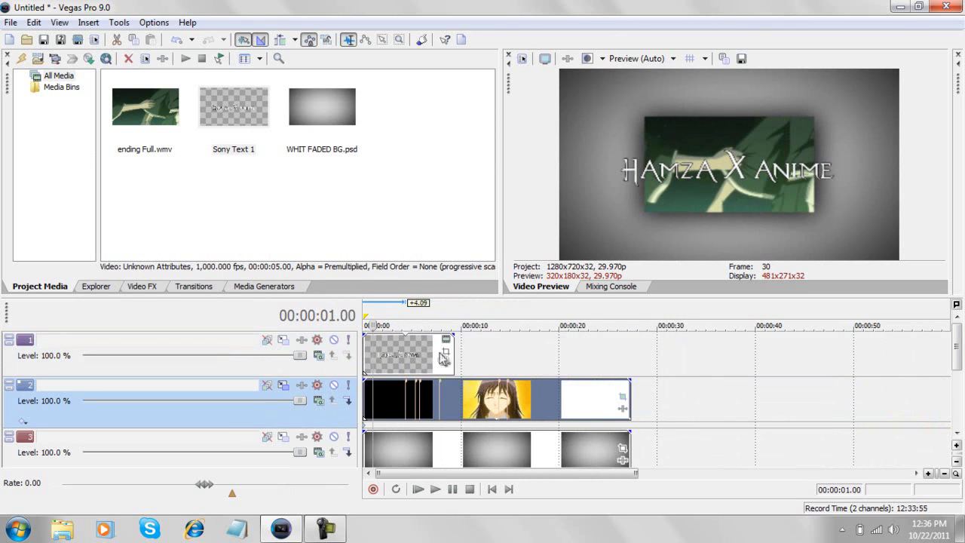
{"action": "left_click_drag", "start_coordinate": [451, 365], "coordinate": [585, 367]}
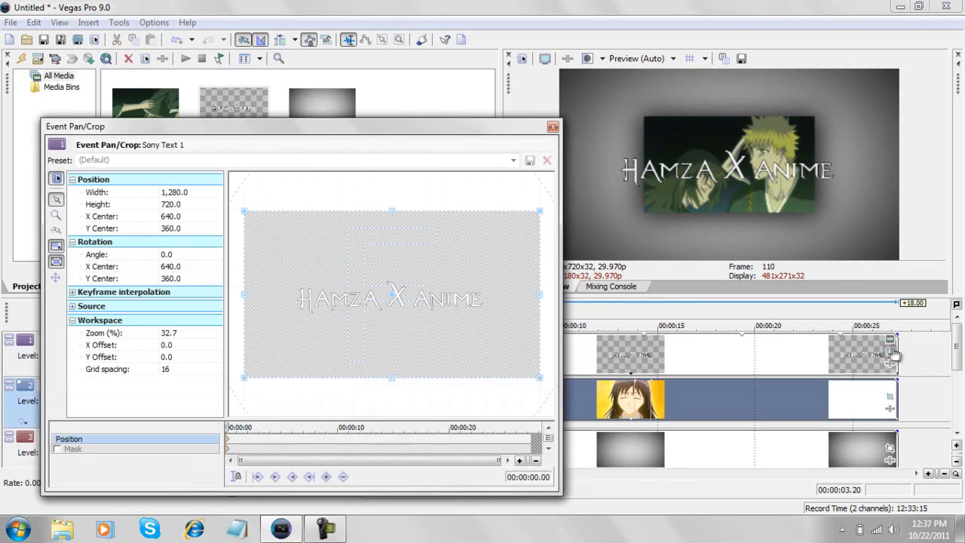
Reposition the title lower and make it smaller in Event Pan/Crop
{"action": "left_click_drag", "start_coordinate": [410, 337], "coordinate": [410, 279]}
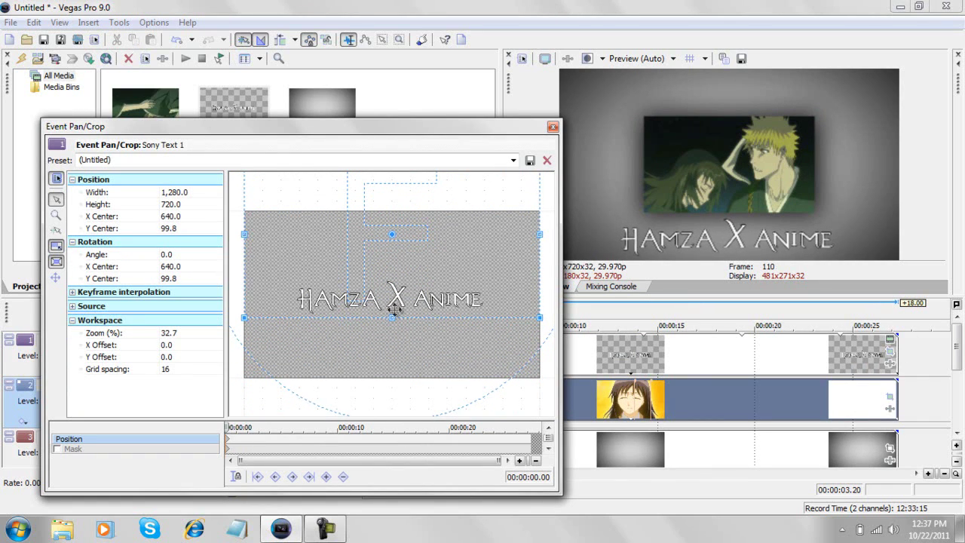
{"action": "left_click_drag", "start_coordinate": [392, 291], "coordinate": [390, 291]}
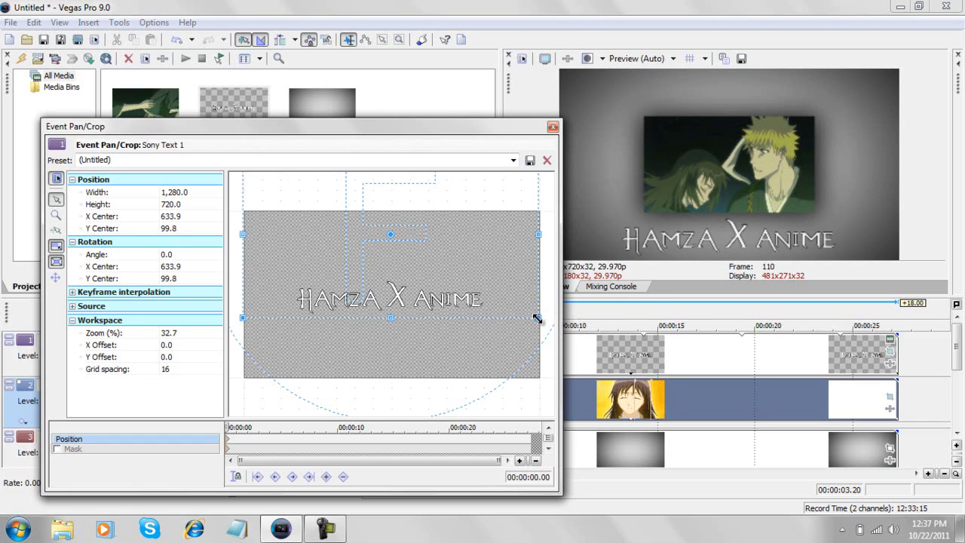
{"action": "left_click_drag", "start_coordinate": [537, 317], "coordinate": [556, 343]}
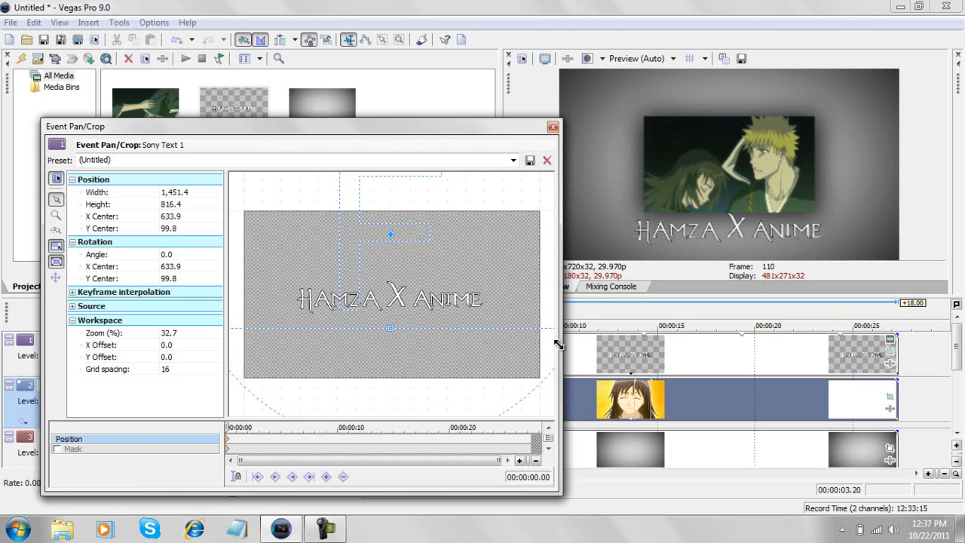
Add a 00:00:22.17 pan/crop keyframe at 1334.3 × 750.5 so the title grows
{"action": "left_click", "coordinate": [236, 427]}
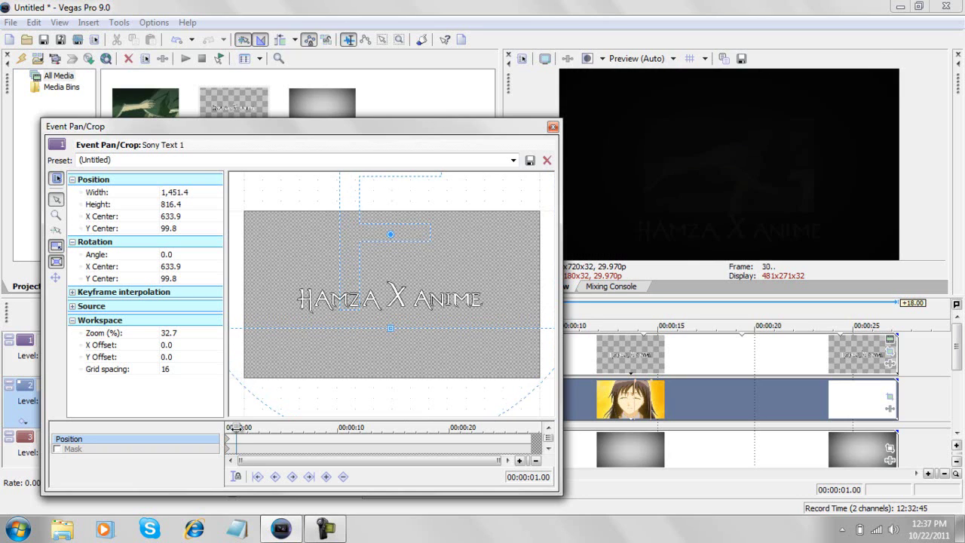
{"action": "left_click_drag", "start_coordinate": [236, 427], "coordinate": [478, 448]}
{"action": "scroll", "coordinate": [399, 356], "scroll_direction": "down", "scroll_amount": 1}
{"action": "scroll", "coordinate": [399, 359], "scroll_direction": "down", "scroll_amount": 4}
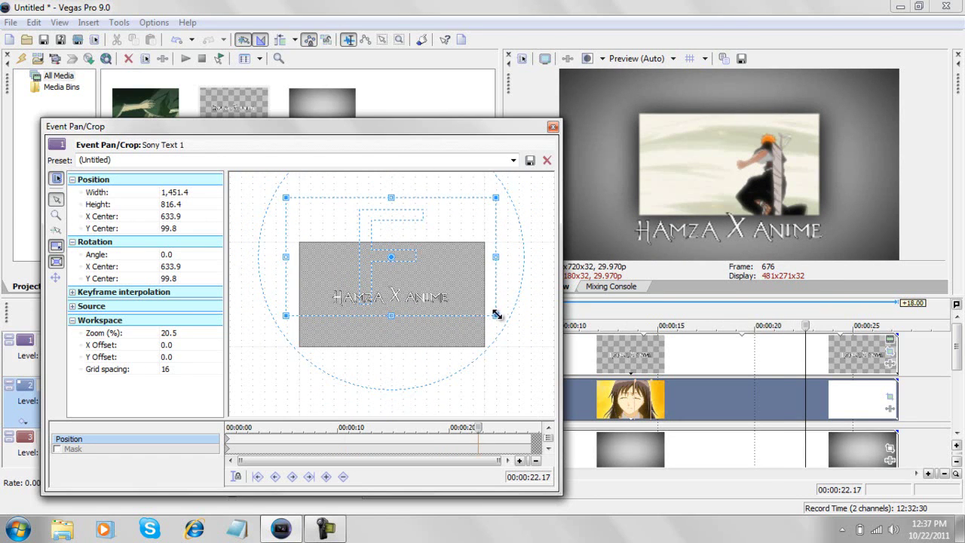
{"action": "left_click_drag", "start_coordinate": [495, 317], "coordinate": [487, 320]}
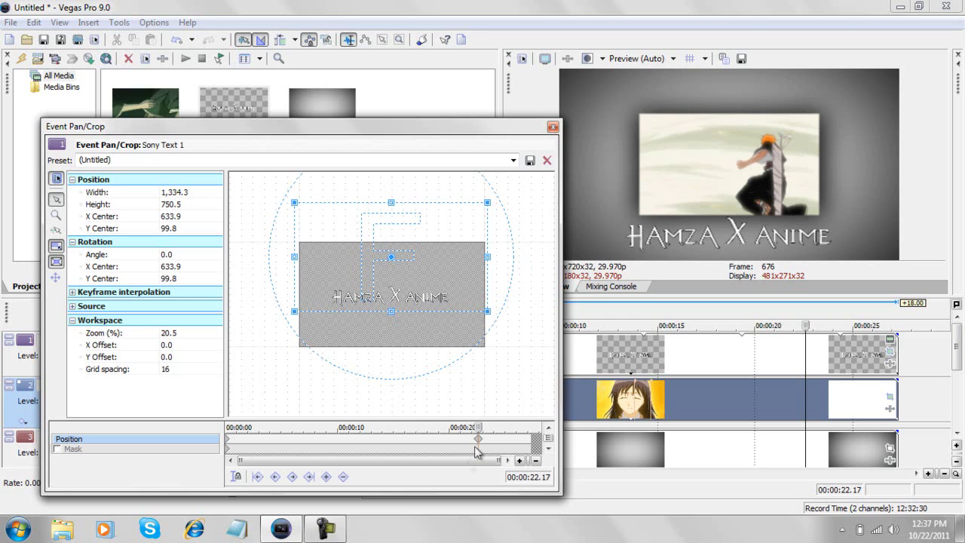
{"action": "left_click", "coordinate": [533, 442]}
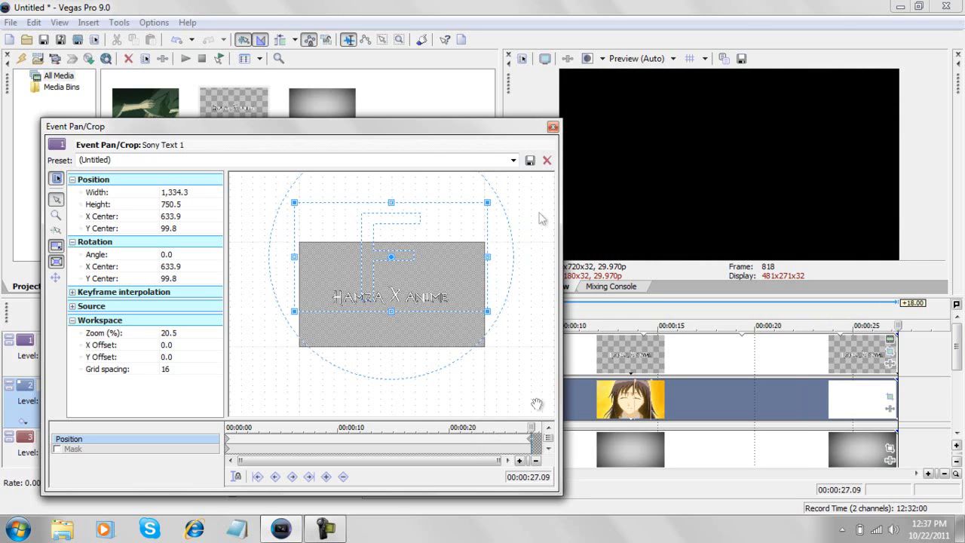
Close Event Pan/Crop and drop another ending Full.wmv copy on track 2 near 00:00:33
{"action": "left_click", "coordinate": [552, 128]}
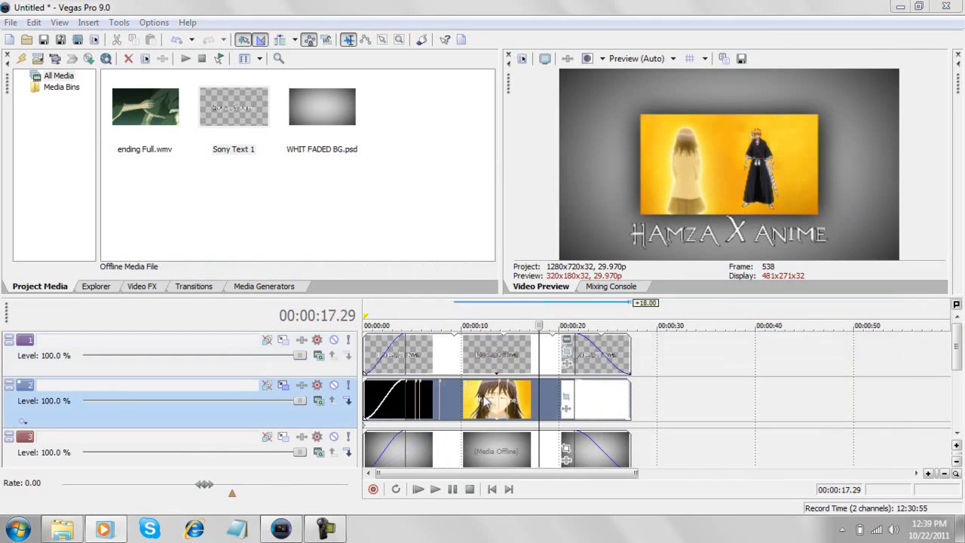
{"action": "left_click", "coordinate": [489, 397]}
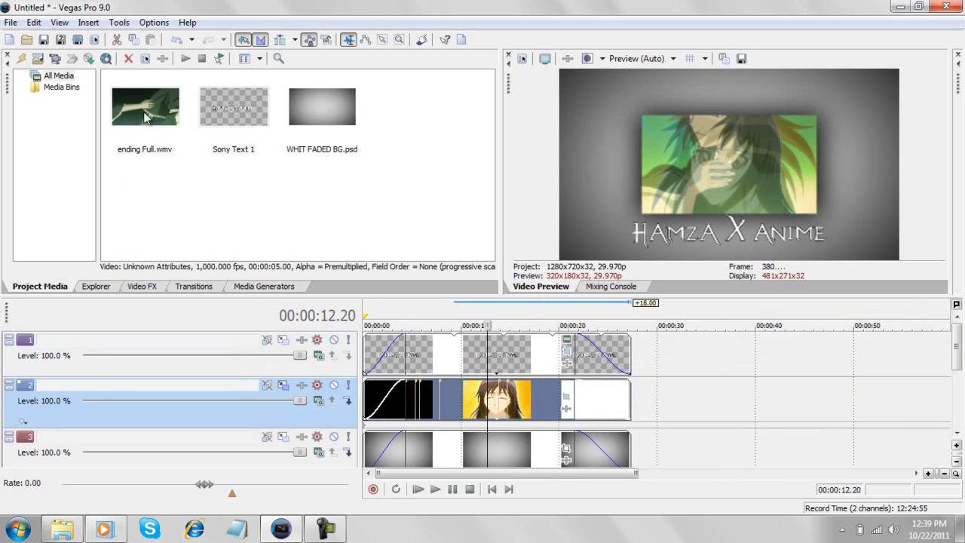
{"action": "left_click_drag", "start_coordinate": [143, 110], "coordinate": [177, 161]}
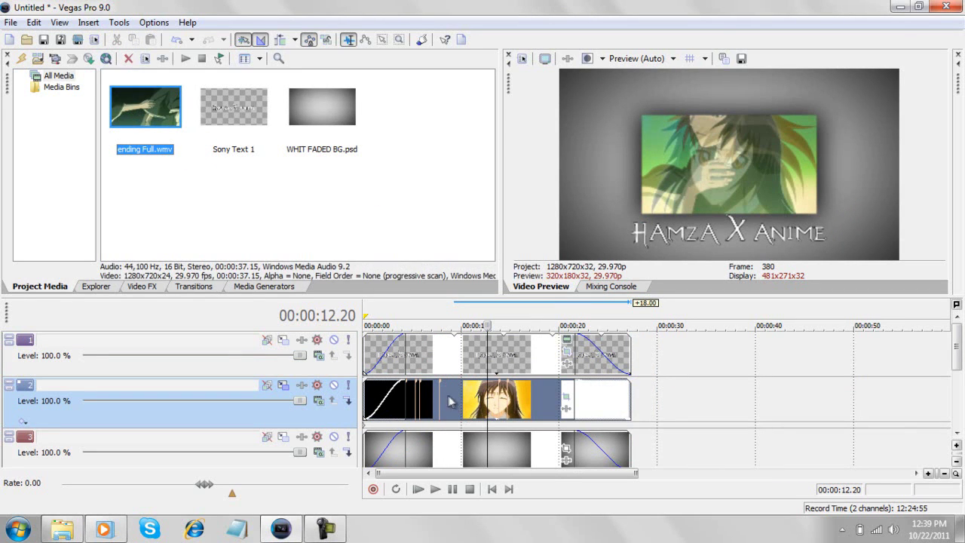
{"action": "left_click_drag", "start_coordinate": [450, 402], "coordinate": [784, 394]}
{"action": "left_click", "coordinate": [784, 394]}
{"action": "scroll", "coordinate": [784, 393], "scroll_direction": "up", "scroll_amount": 3}
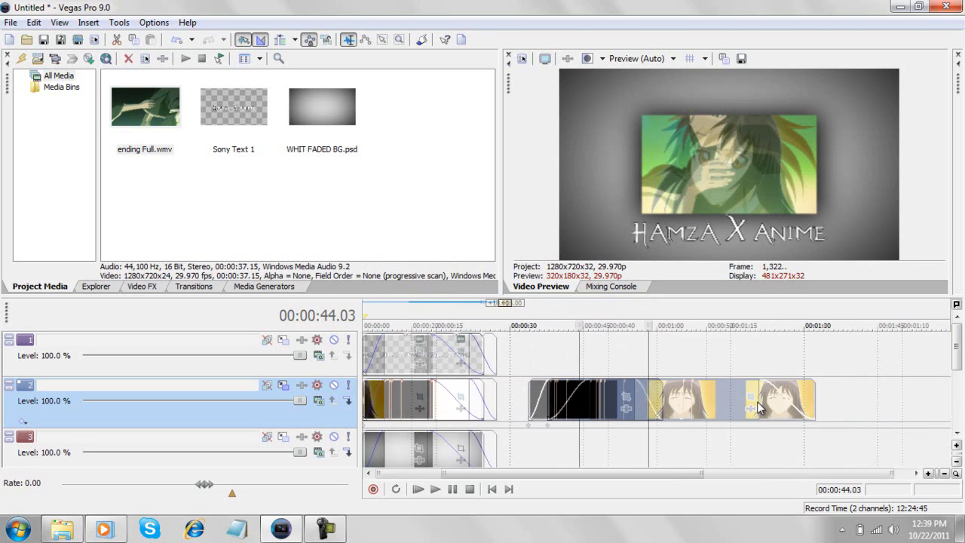
{"action": "left_click", "coordinate": [788, 397]}
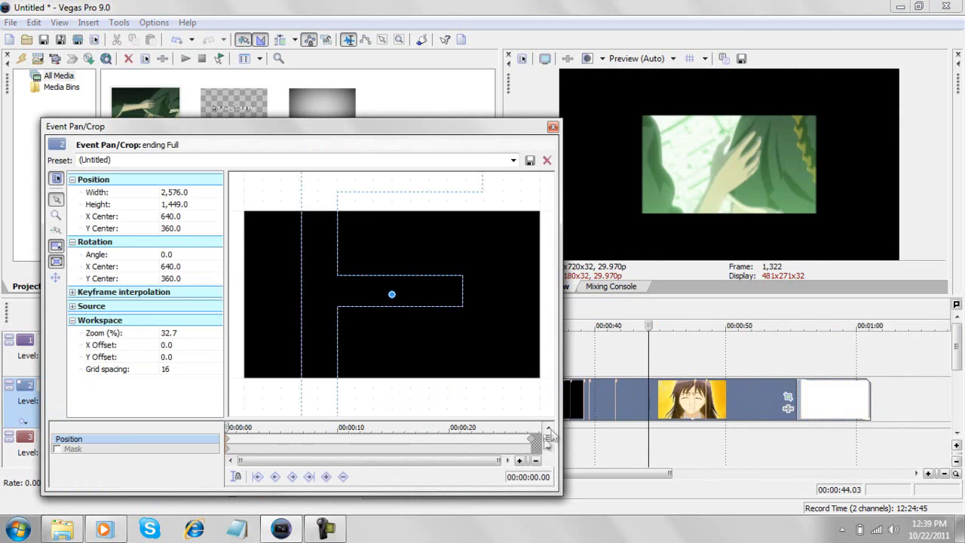
{"action": "left_click", "coordinate": [533, 447]}
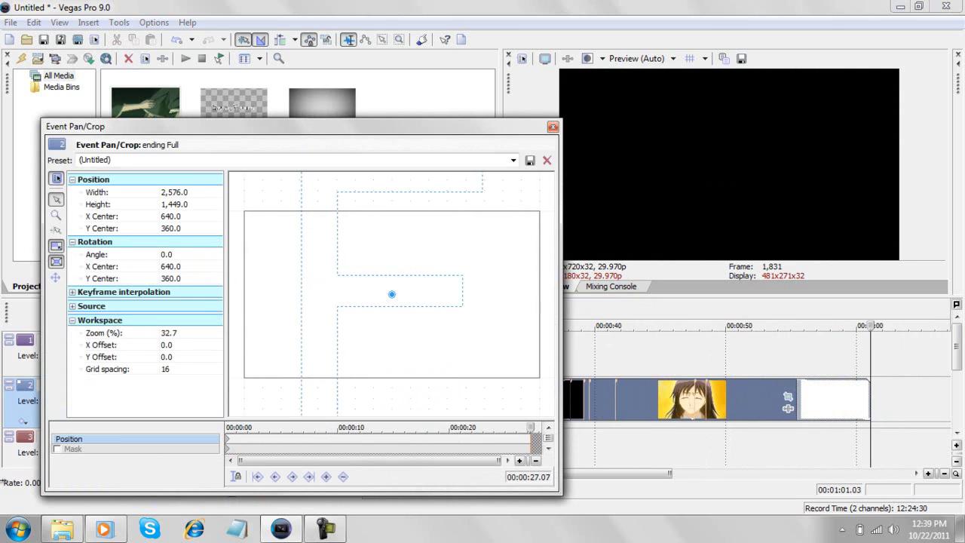
{"action": "left_click_drag", "start_coordinate": [534, 445], "coordinate": [185, 443]}
{"action": "left_click", "coordinate": [529, 161]}
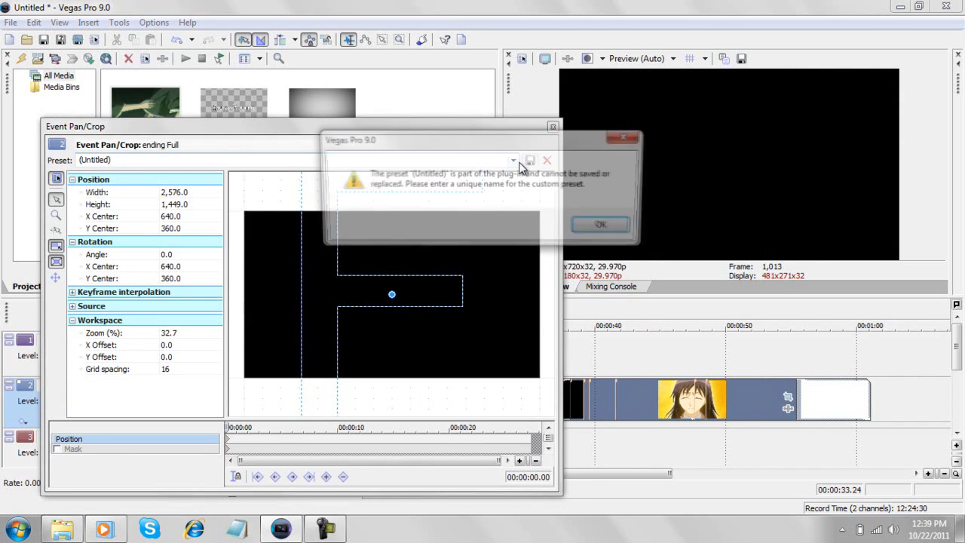
{"action": "key", "text": "Return"}
{"action": "left_click", "coordinate": [513, 160]}
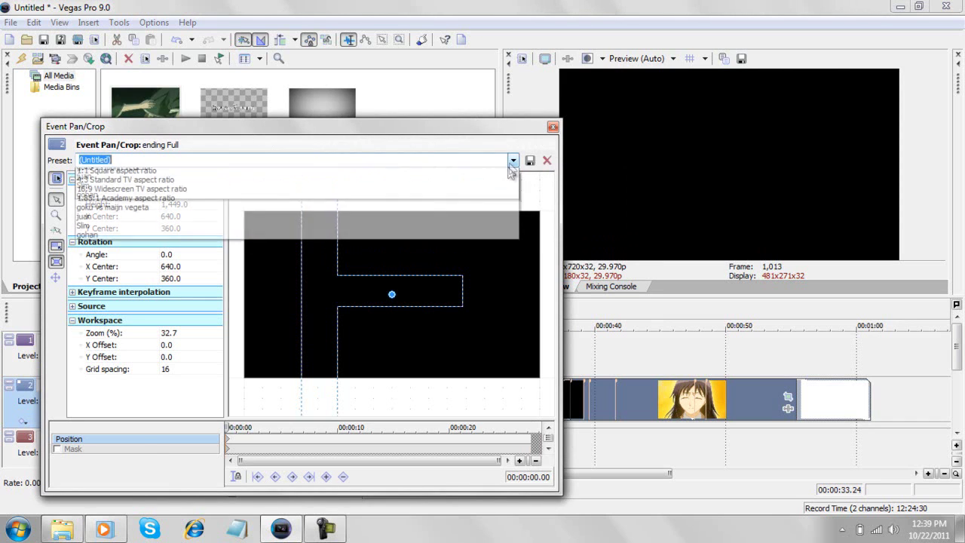
{"action": "left_click", "coordinate": [512, 160]}
{"action": "left_click", "coordinate": [552, 126]}
Insert a new empty video track below track 2
{"action": "left_click", "coordinate": [676, 432]}
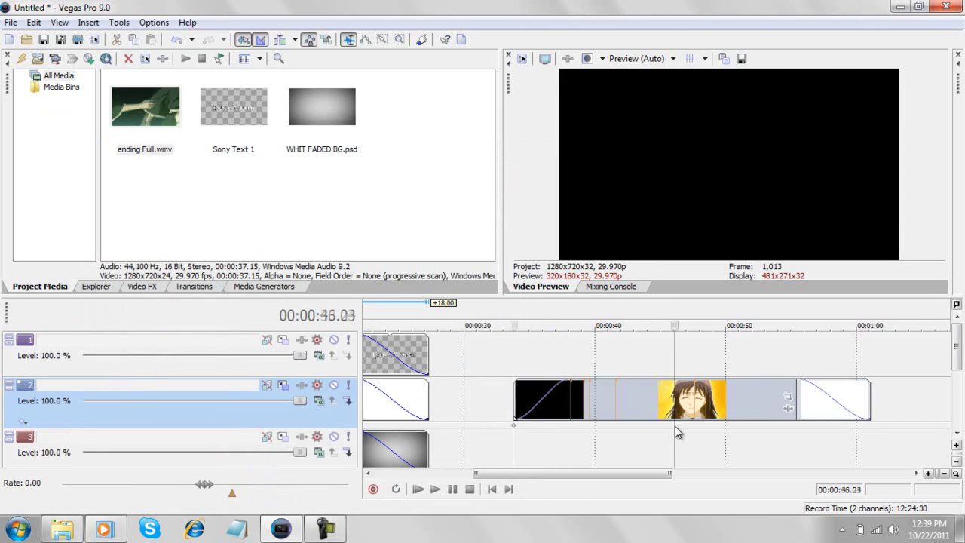
{"action": "scroll", "coordinate": [452, 446], "scroll_direction": "down", "scroll_amount": 3}
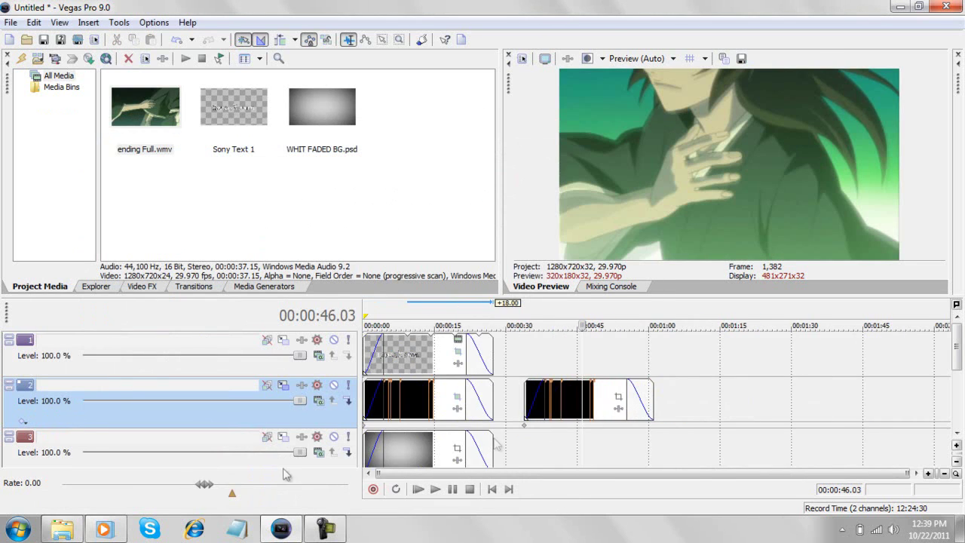
{"action": "right_click", "coordinate": [31, 458]}
{"action": "left_click", "coordinate": [79, 315]}
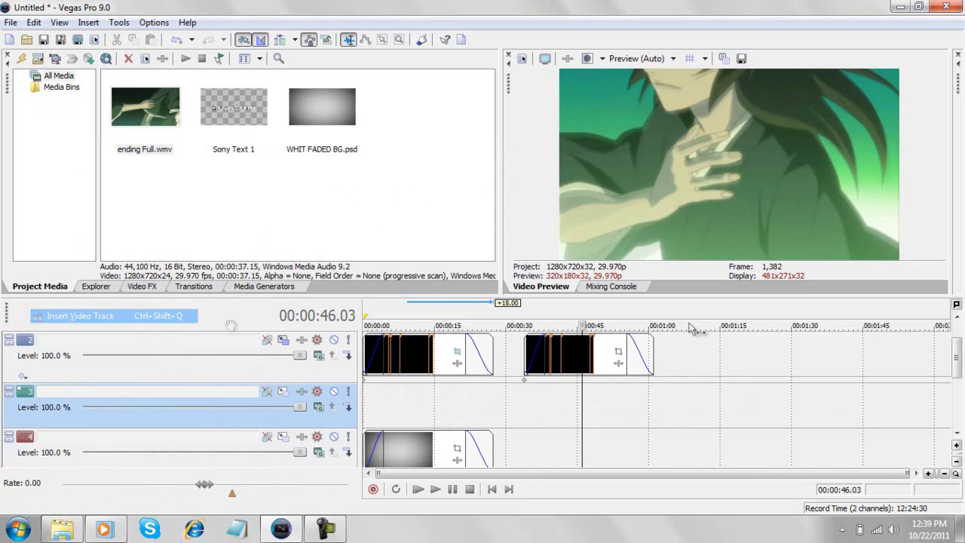
Move the second ending clip to the new track's start and lower its opacity to 12%
{"action": "left_click_drag", "start_coordinate": [579, 362], "coordinate": [418, 411]}
{"action": "left_click", "coordinate": [419, 411]}
{"action": "scroll", "coordinate": [419, 411], "scroll_direction": "up", "scroll_amount": 4}
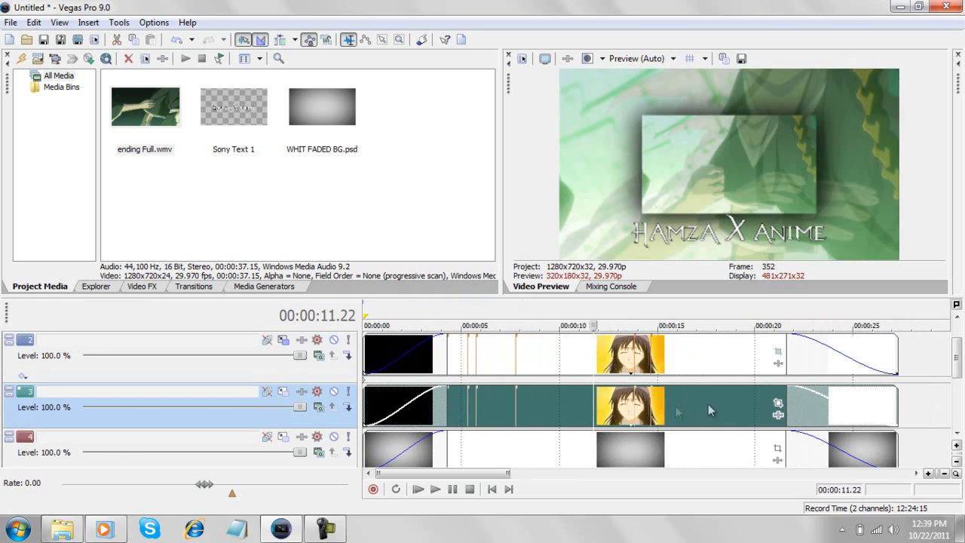
{"action": "left_click_drag", "start_coordinate": [612, 392], "coordinate": [625, 427]}
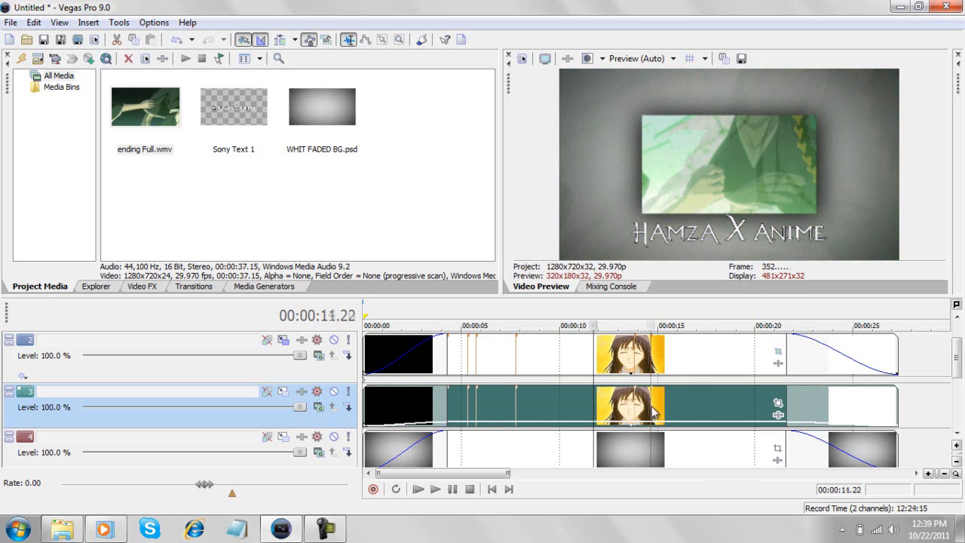
{"action": "left_click", "coordinate": [715, 388]}
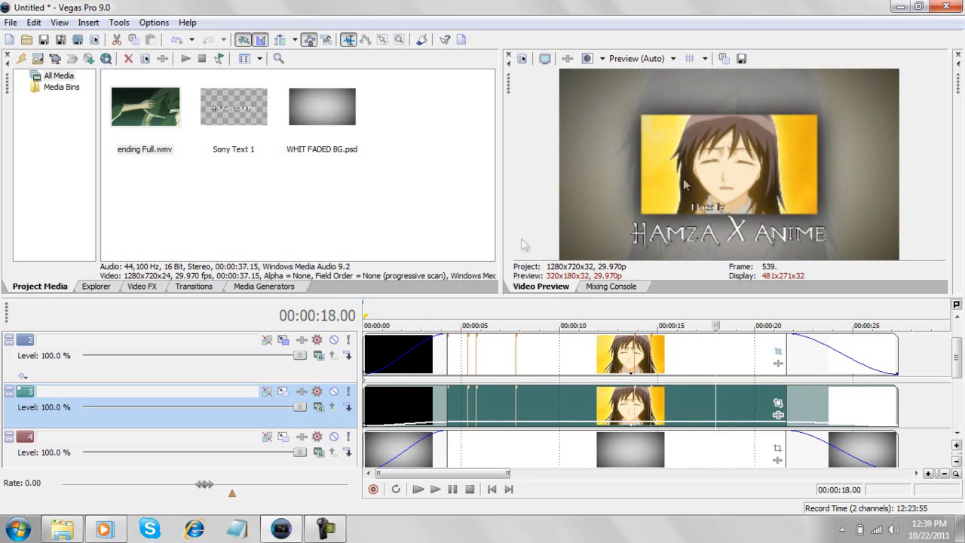
{"action": "scroll", "coordinate": [692, 369], "scroll_direction": "up", "scroll_amount": 1}
{"action": "left_click", "coordinate": [692, 370]}
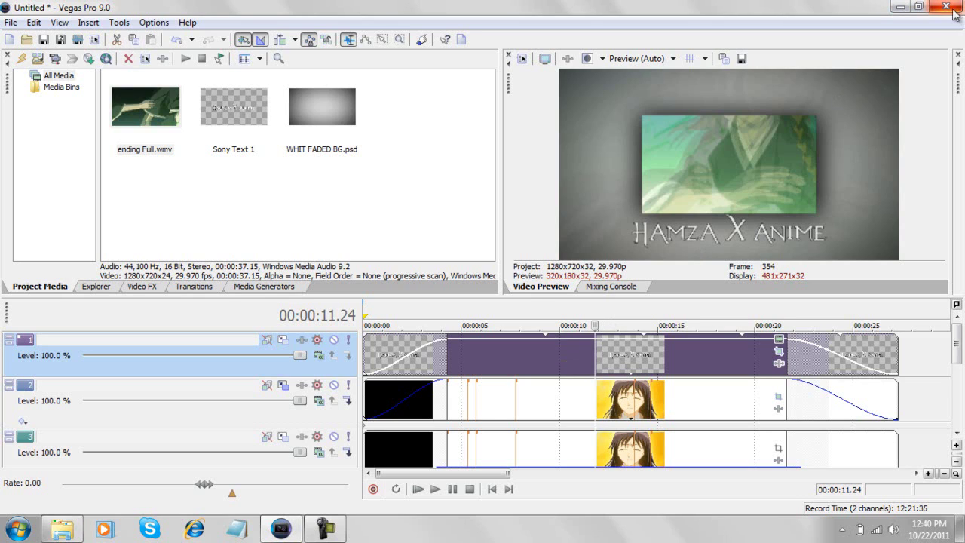
{"action": "left_click", "coordinate": [325, 528]}
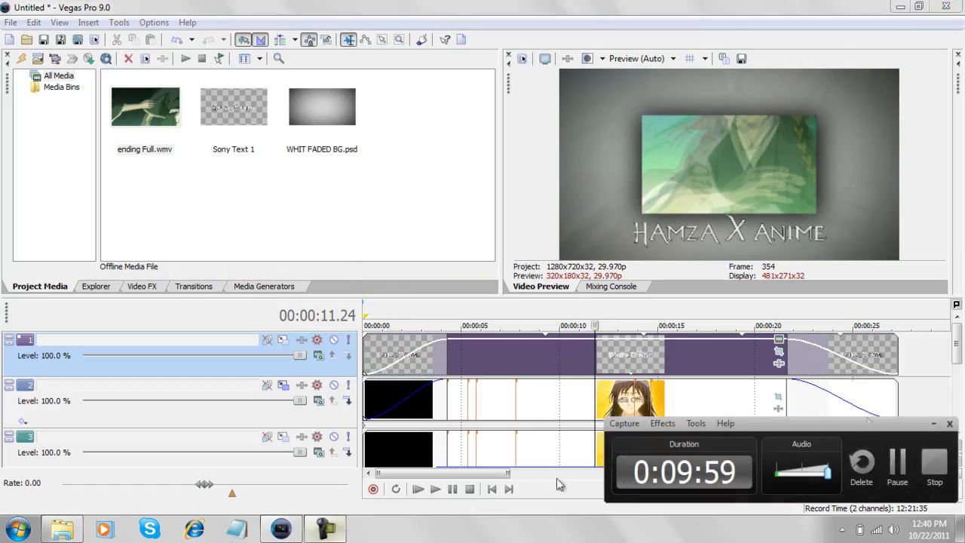